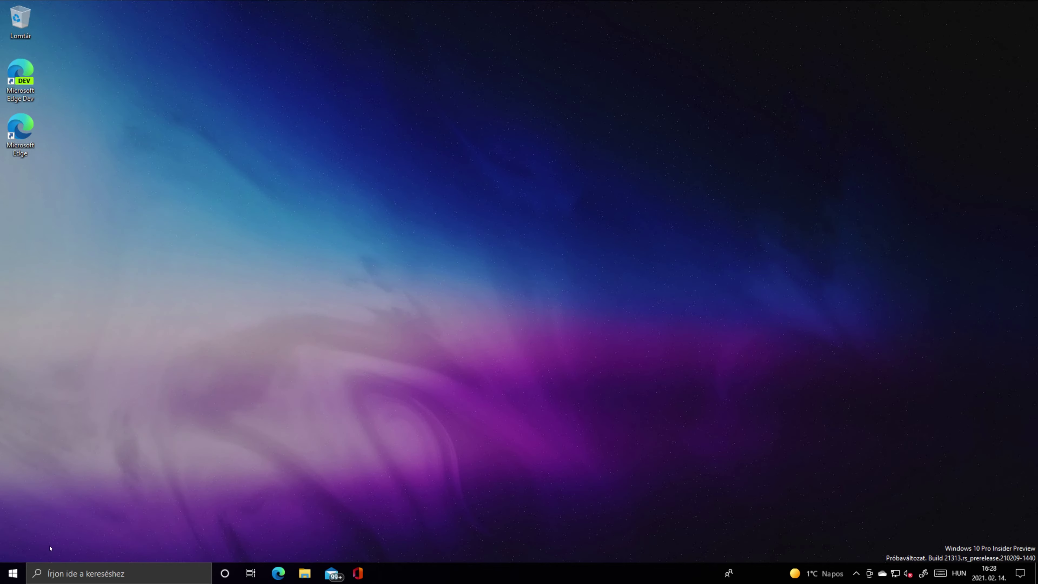
pyautogui.click(13, 573)
pyautogui.click(12, 525)
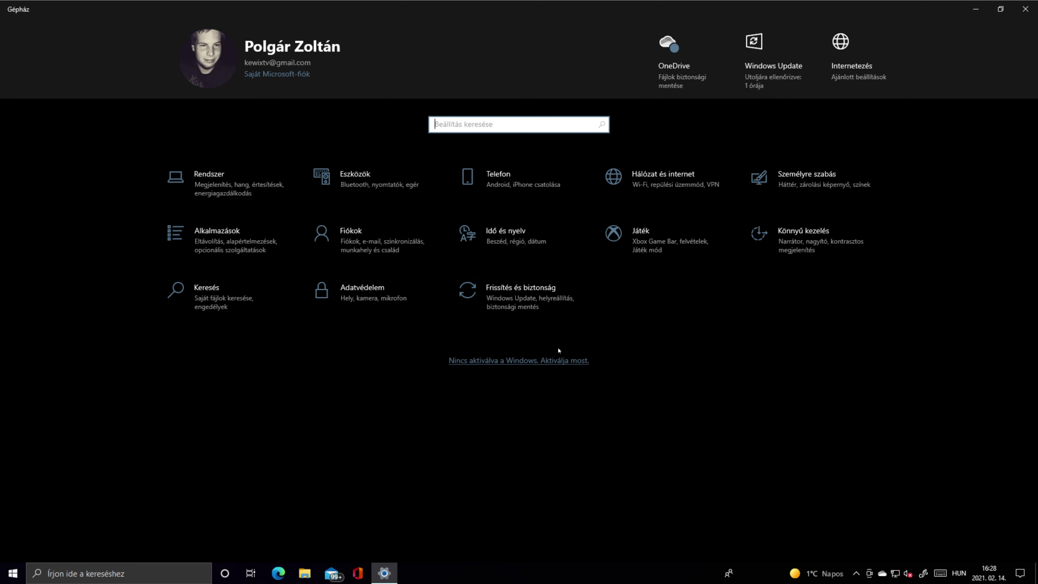
pyautogui.click(548, 317)
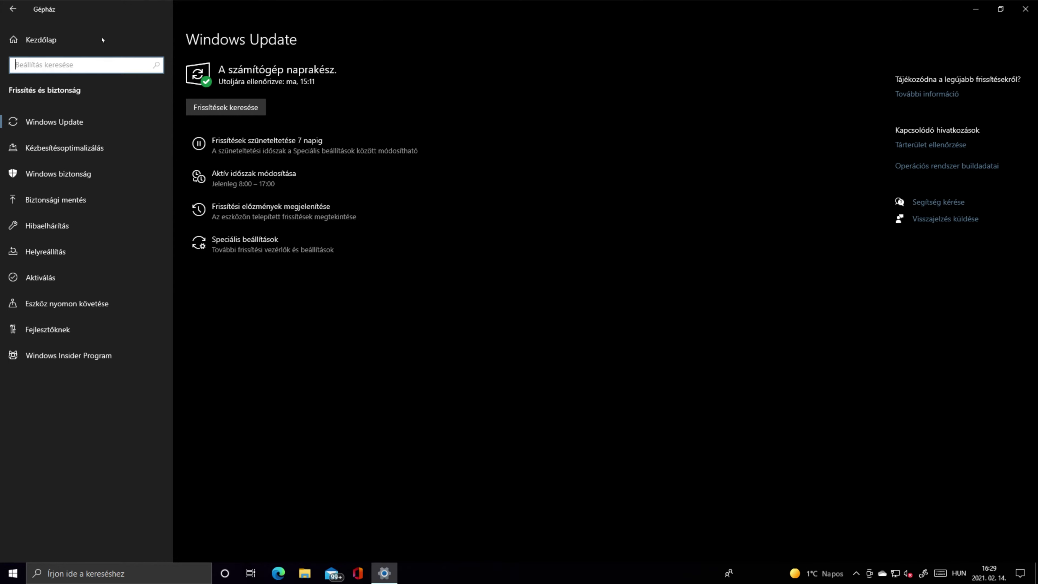
pyautogui.click(1025, 8)
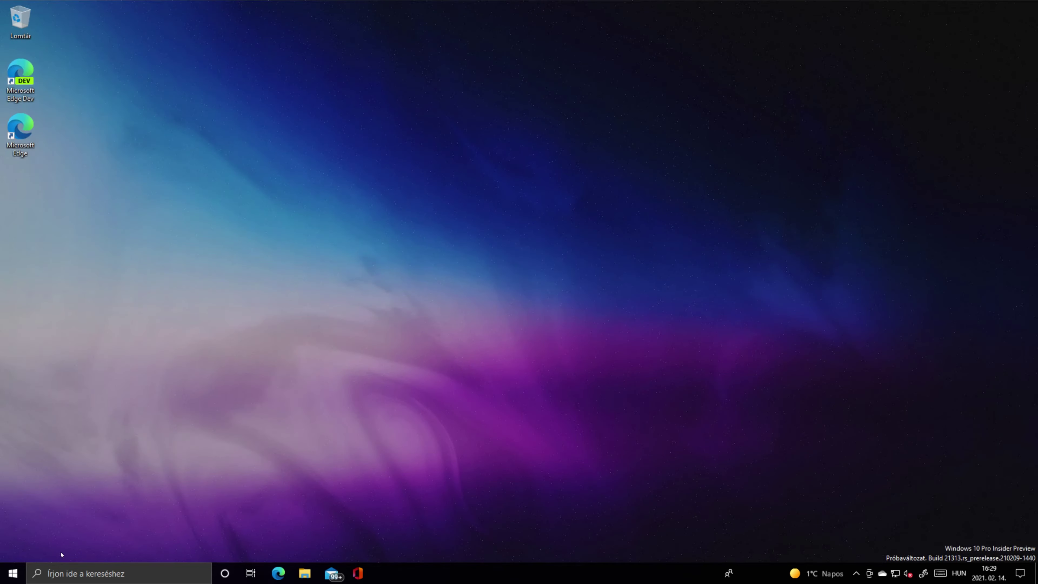
# - From the Update & Security settings, open Windows Security's virus and threat protection settings in a maximized window
pyautogui.click(13, 574)
pyautogui.click(20, 524)
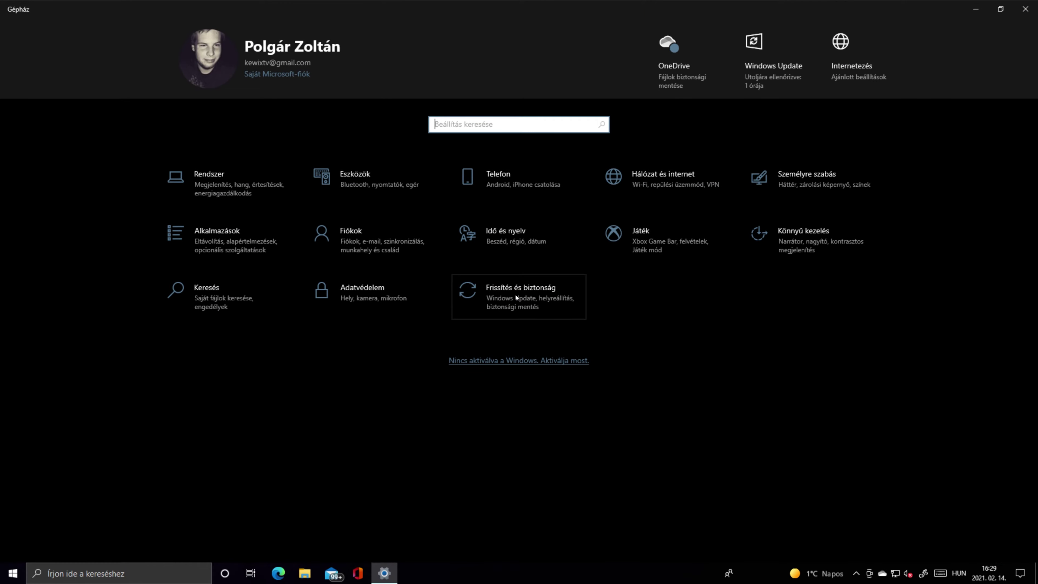
pyautogui.click(516, 297)
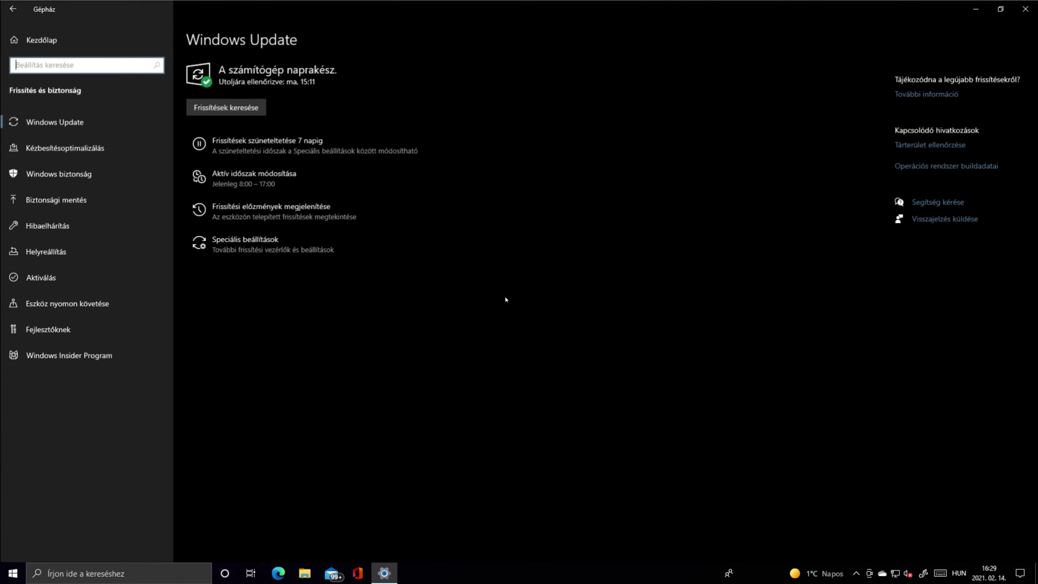
pyautogui.click(54, 174)
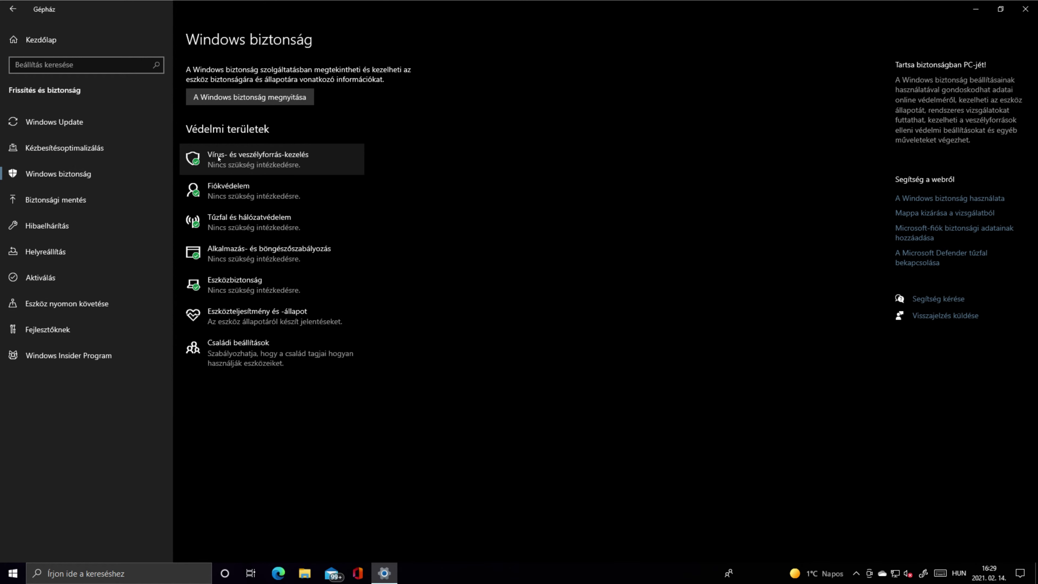
pyautogui.click(278, 164)
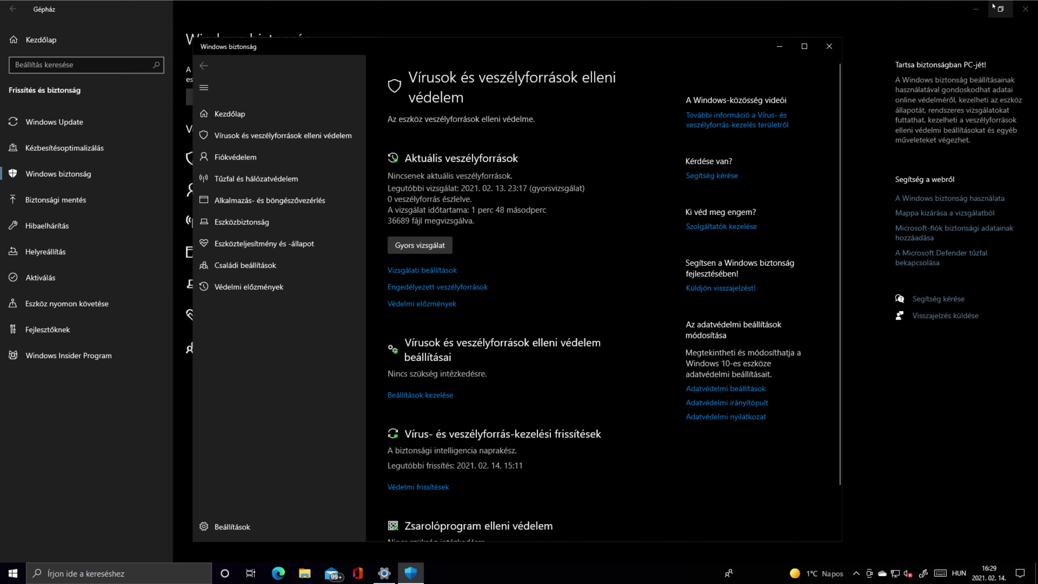
pyautogui.click(976, 9)
pyautogui.click(804, 46)
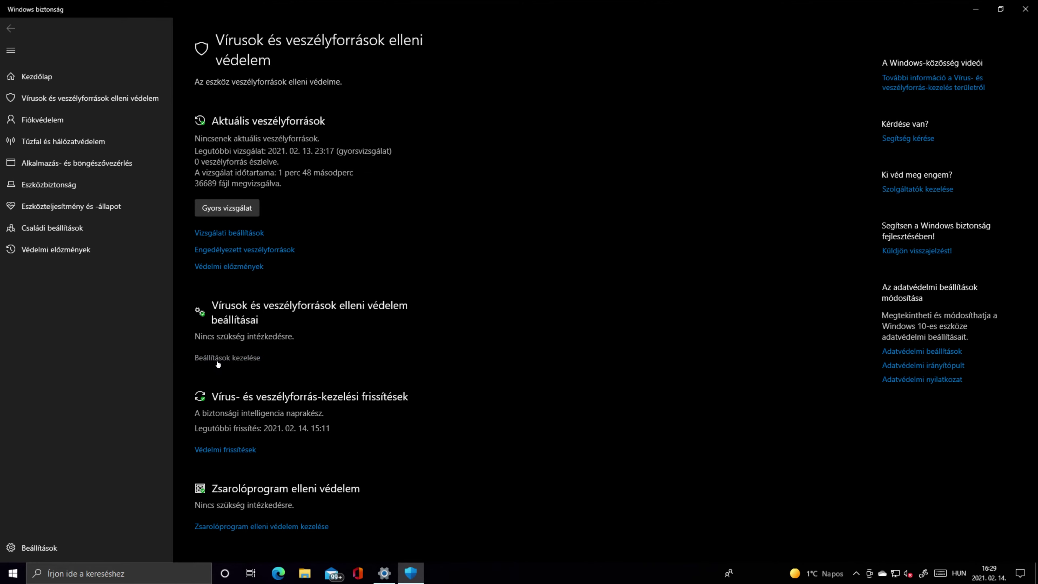
pyautogui.click(248, 362)
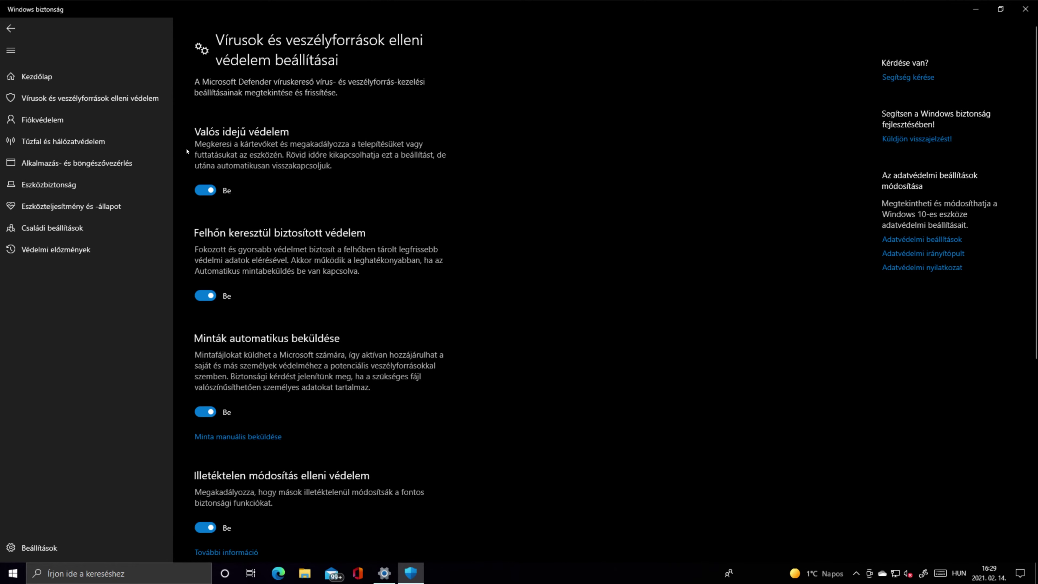
# - Examine the protection options on the virus and threat protection settings page, from real-time protection through notifications
pyautogui.scroll(-4, 203, 145)
pyautogui.scroll(4, 206, 221)
pyautogui.scroll(-1, 206, 263)
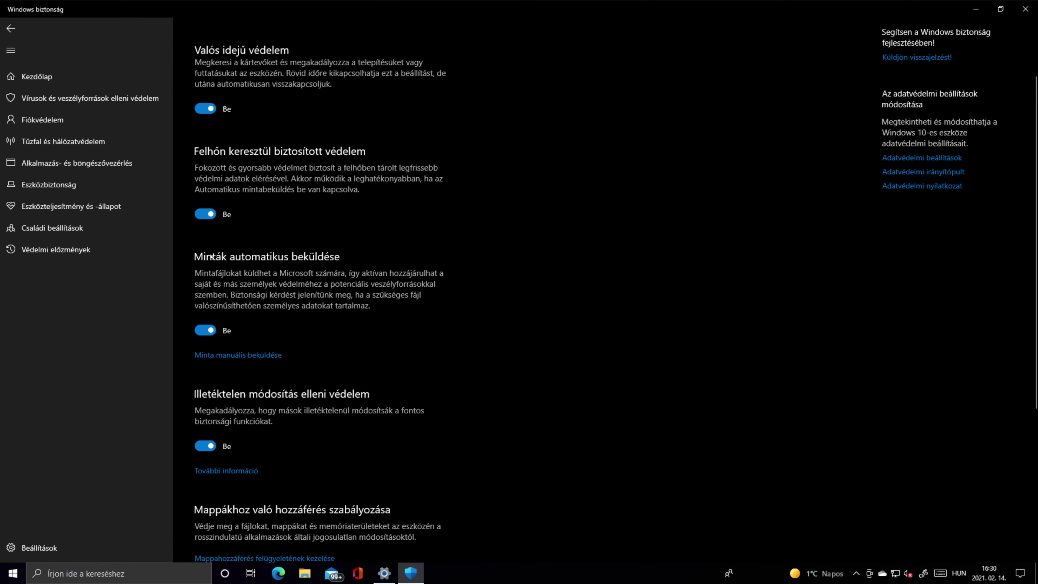
pyautogui.scroll(-3, 208, 260)
pyautogui.scroll(-3, 208, 254)
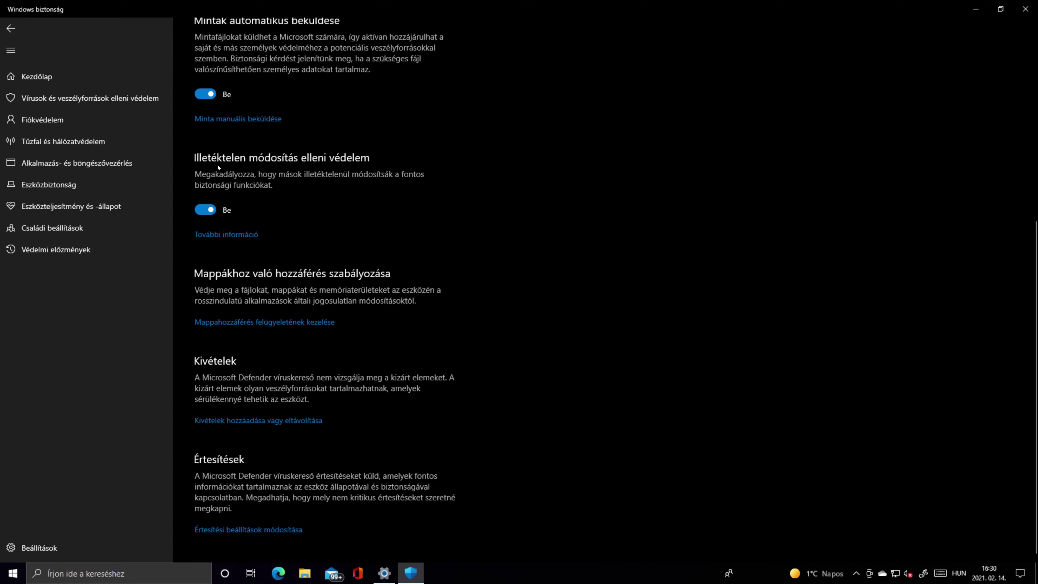
pyautogui.click(214, 211)
pyautogui.scroll(3, 217, 217)
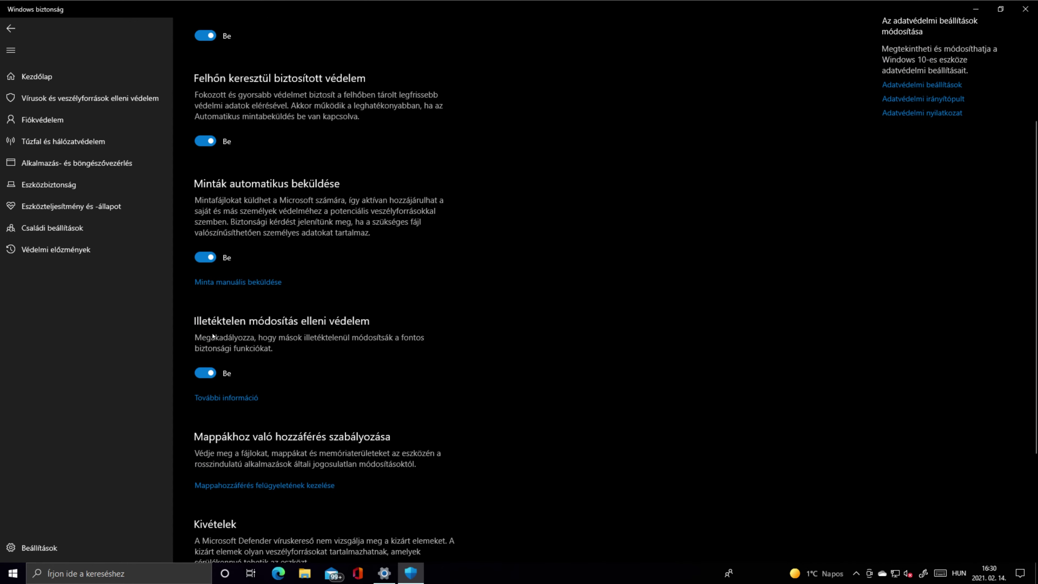
pyautogui.scroll(3, 294, 382)
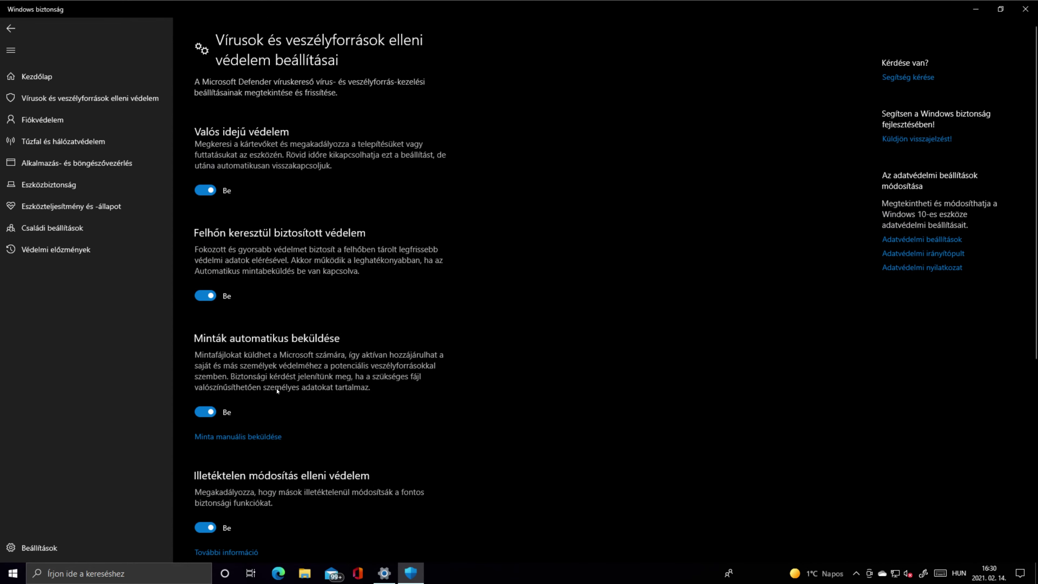
# - Turn off real-time protection and cloud-delivered protection, allowing Windows Security to make changes to the device
pyautogui.click(206, 192)
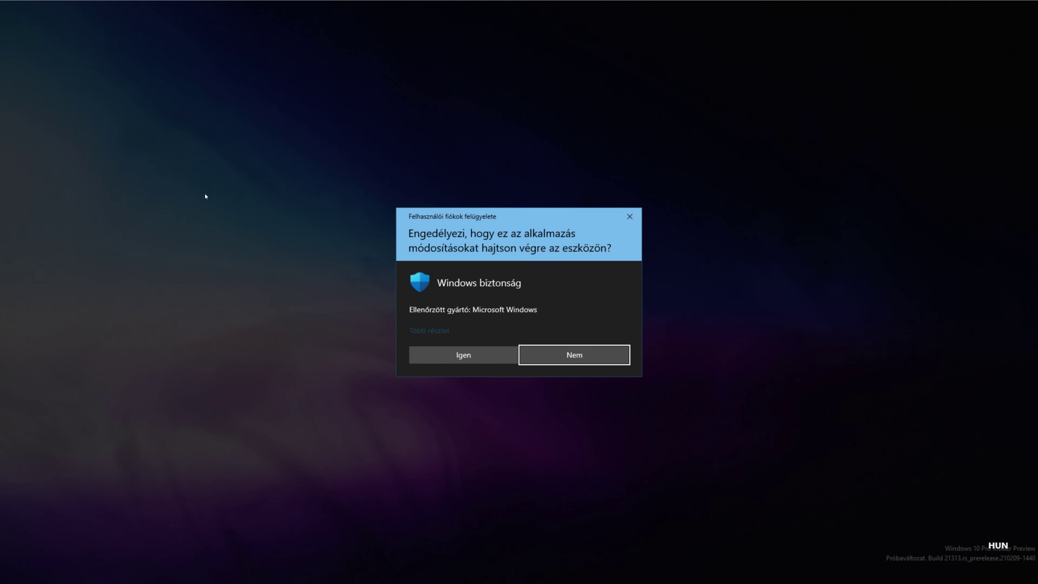
pyautogui.click(483, 352)
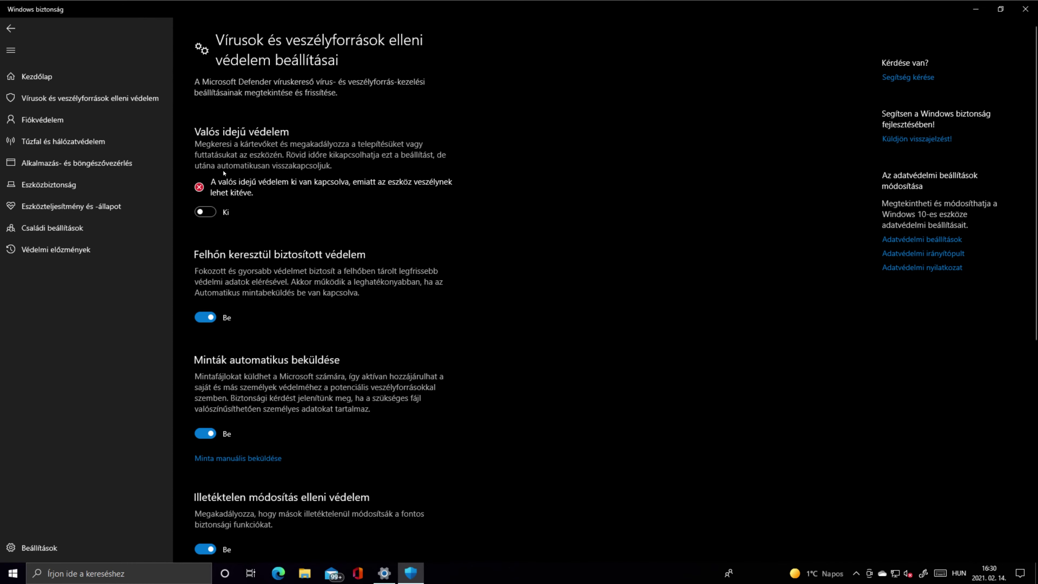
pyautogui.scroll(-5, 244, 206)
pyautogui.scroll(2, 205, 159)
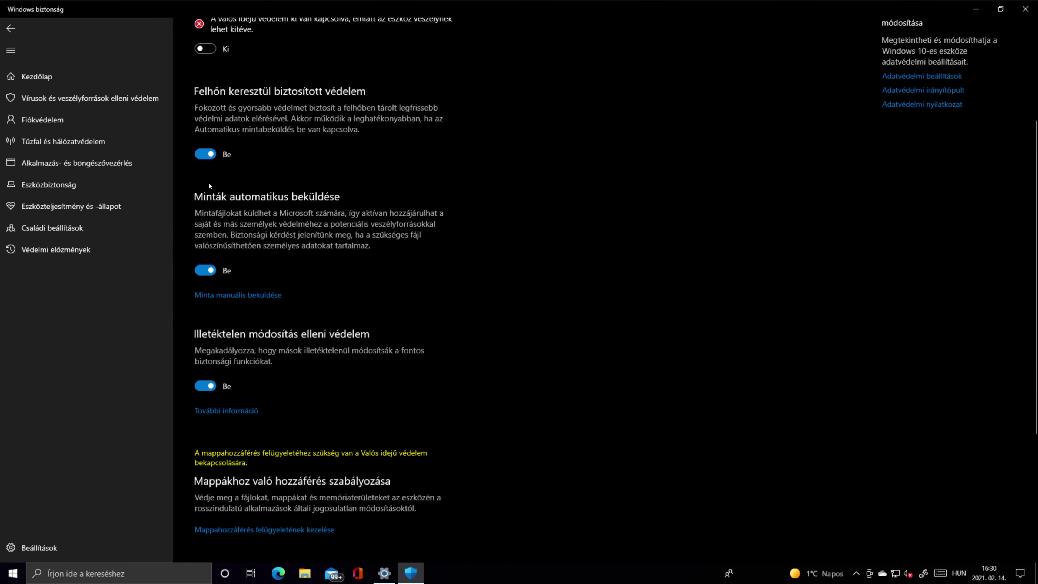
pyautogui.click(205, 159)
# - Turn off automatic sample submission and tamper protection, and check the state of all four protection switches
pyautogui.scroll(-2, 210, 216)
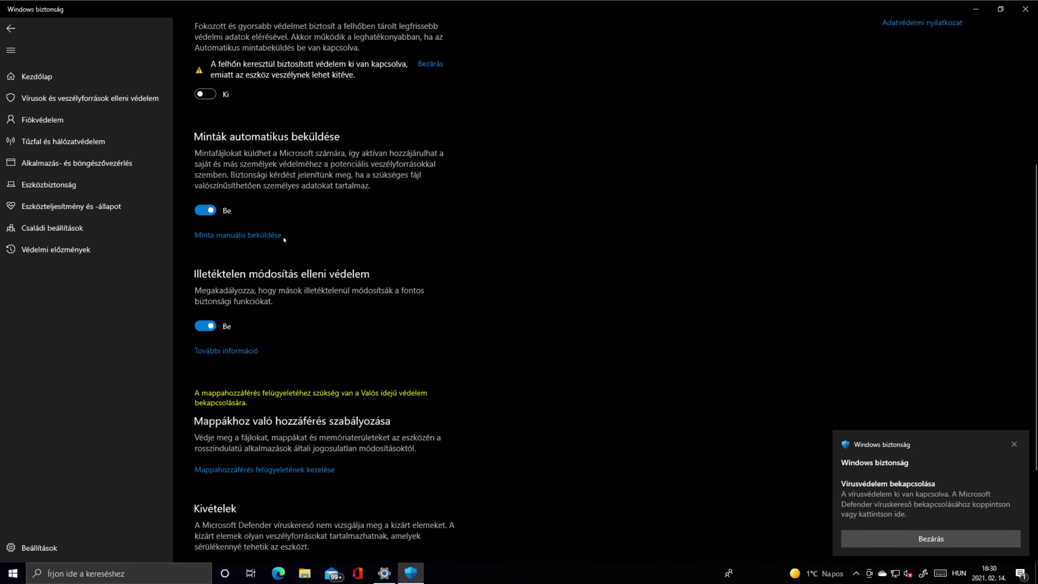
pyautogui.click(210, 215)
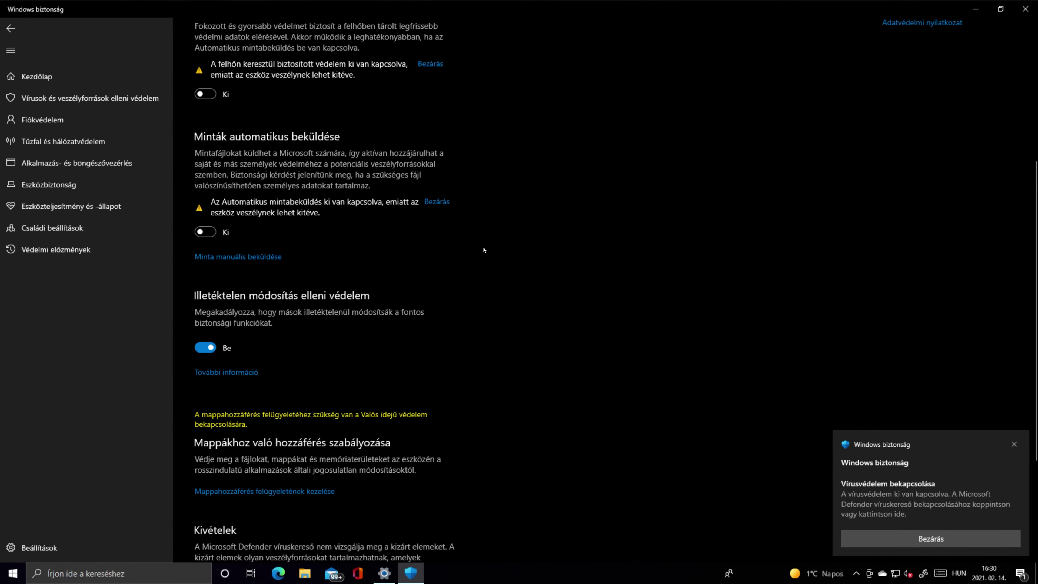
pyautogui.scroll(-4, 233, 342)
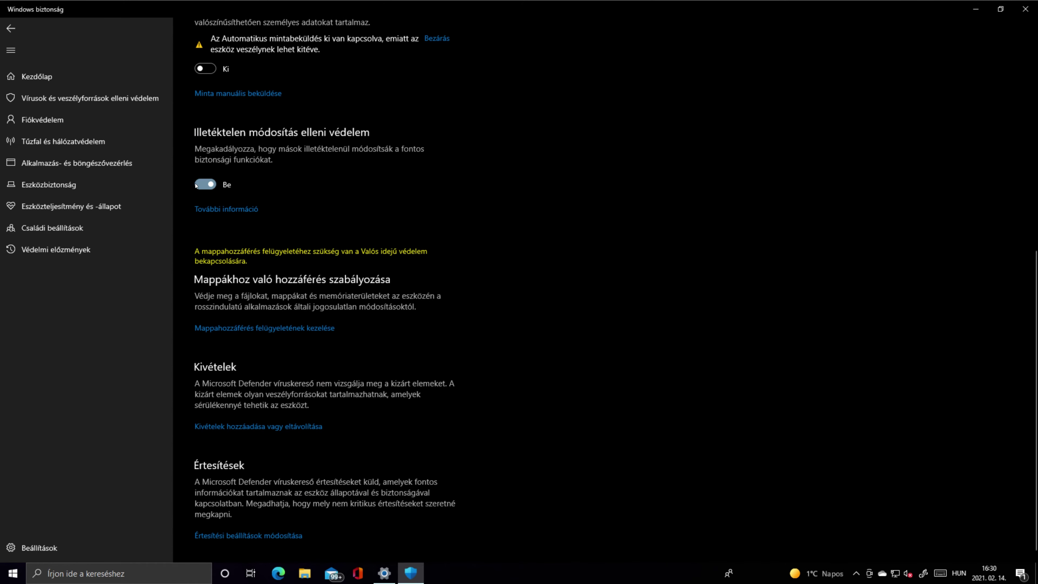
pyautogui.click(196, 185)
pyautogui.scroll(6, 270, 217)
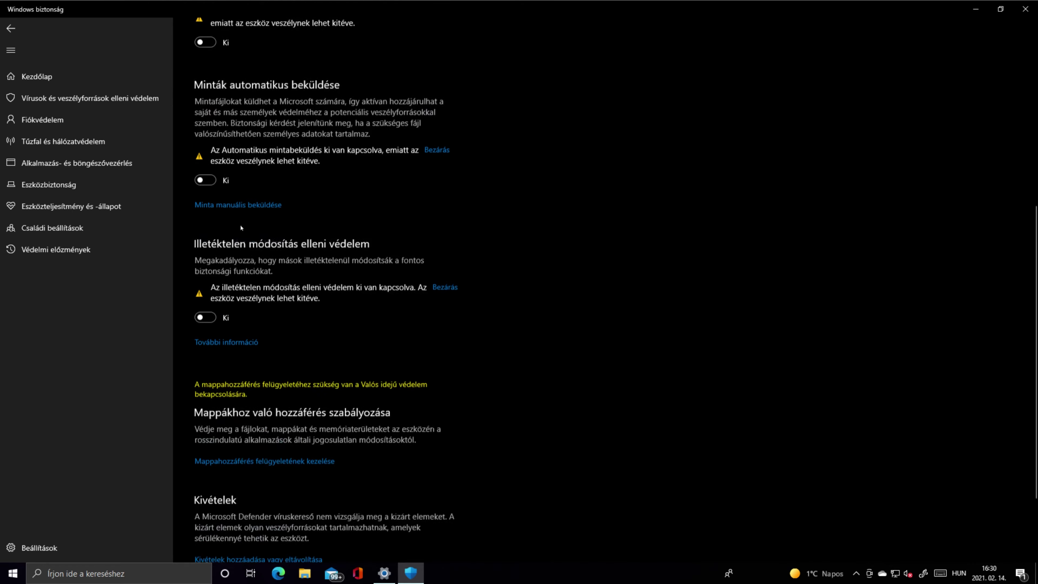
pyautogui.scroll(4, 250, 344)
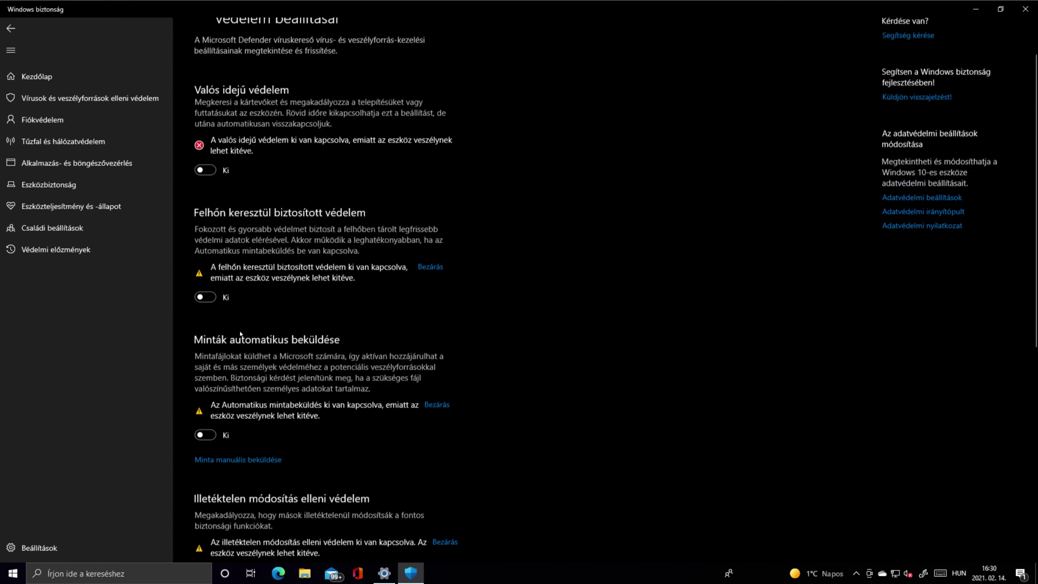
pyautogui.scroll(-6, 240, 337)
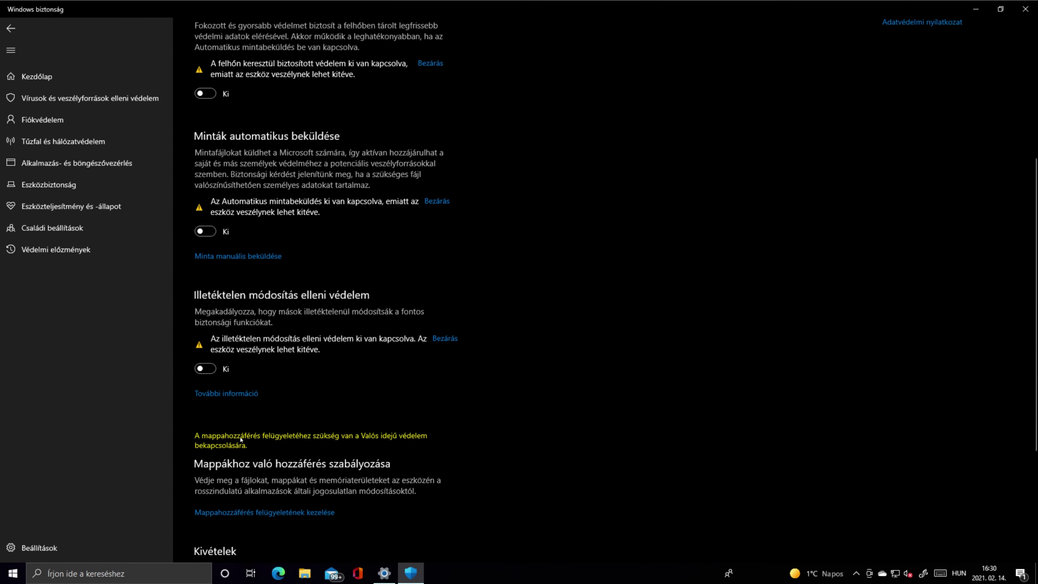
pyautogui.scroll(6, 286, 368)
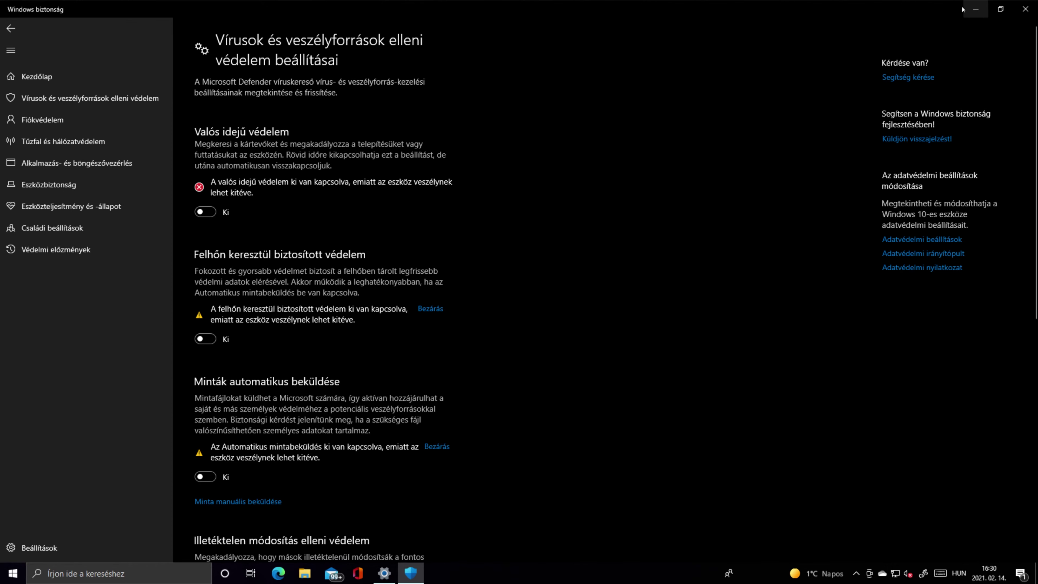
# - Restore the Windows Security window to a smaller size, widen and reposition it, and close it
pyautogui.click(993, 12)
pyautogui.moveTo(691, 62); pyautogui.dragTo(598, 82)
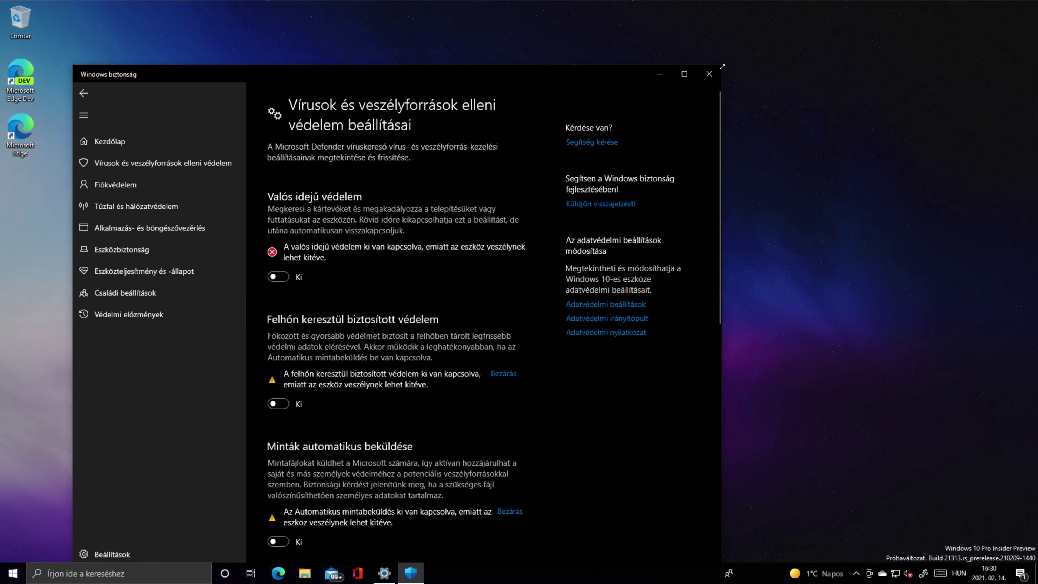
pyautogui.moveTo(721, 65); pyautogui.dragTo(895, 101)
pyautogui.moveTo(583, 108); pyautogui.dragTo(621, 69)
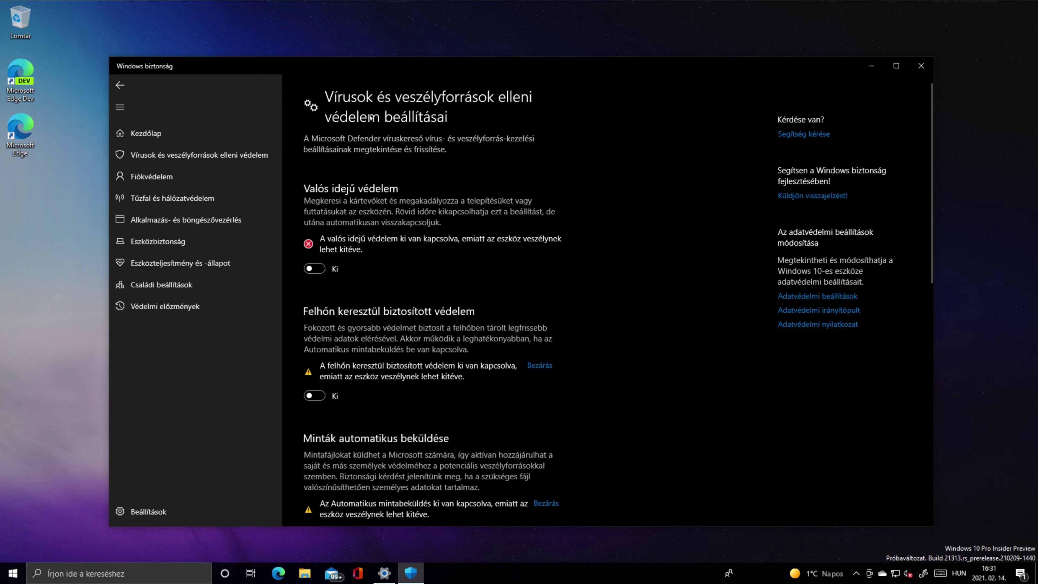
pyautogui.moveTo(405, 69); pyautogui.dragTo(400, 52)
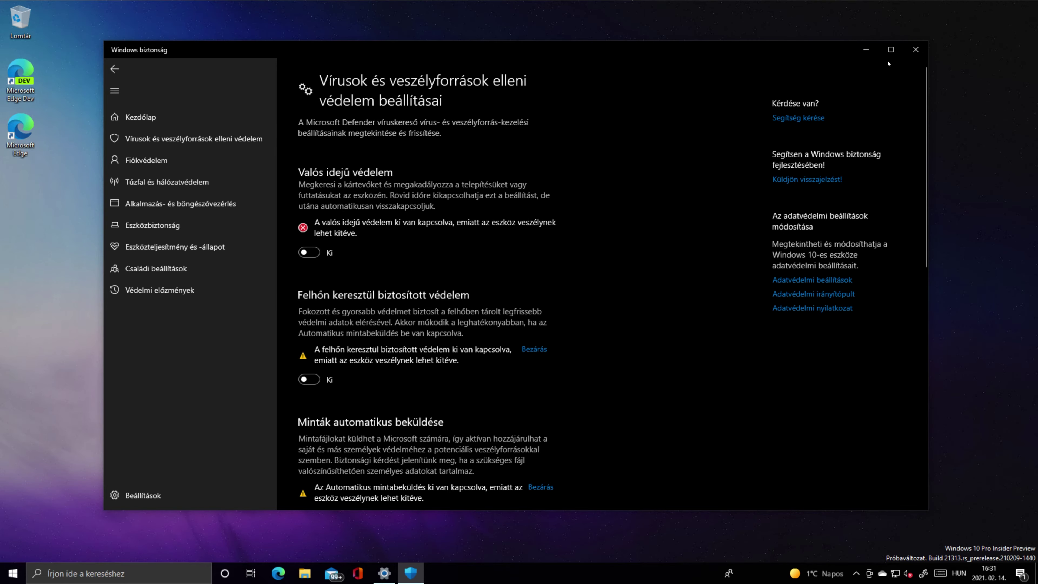
pyautogui.click(907, 56)
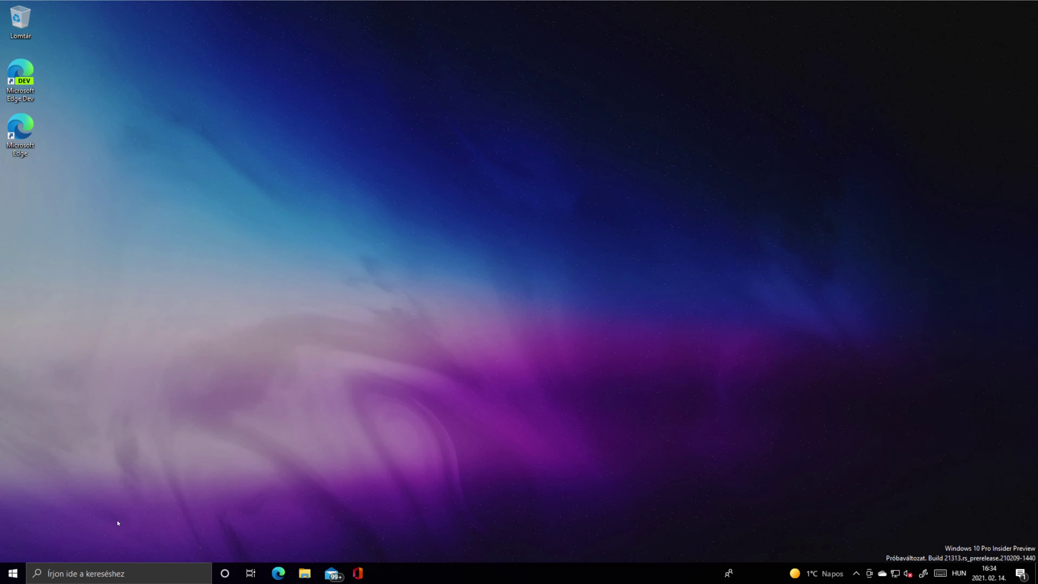
# - Search for gpedit.msc and launch the Local Group Policy Editor, enlarging its window and widening the tree pane
pyautogui.click(101, 579)
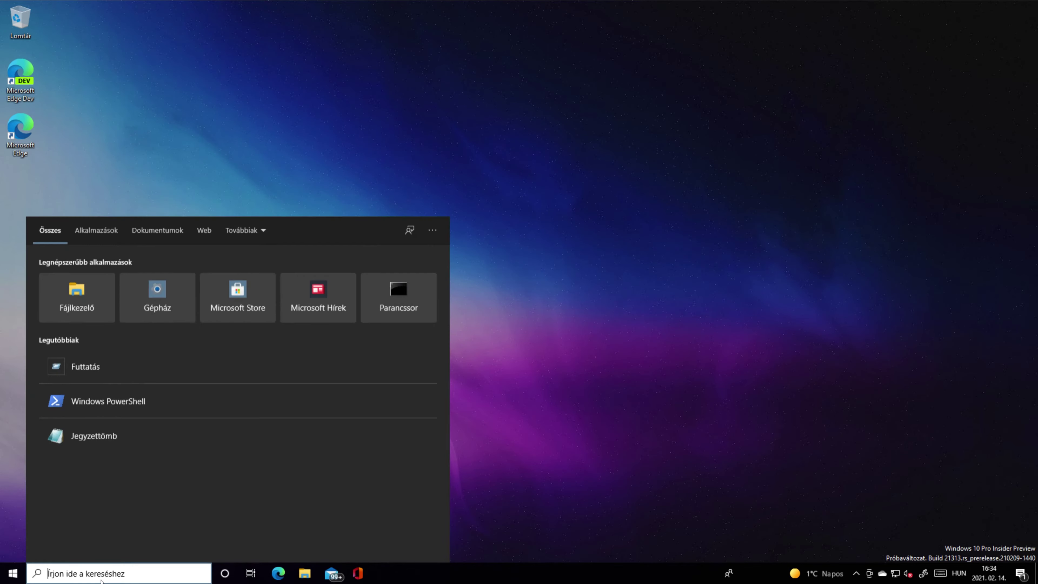
pyautogui.write('gpedit')
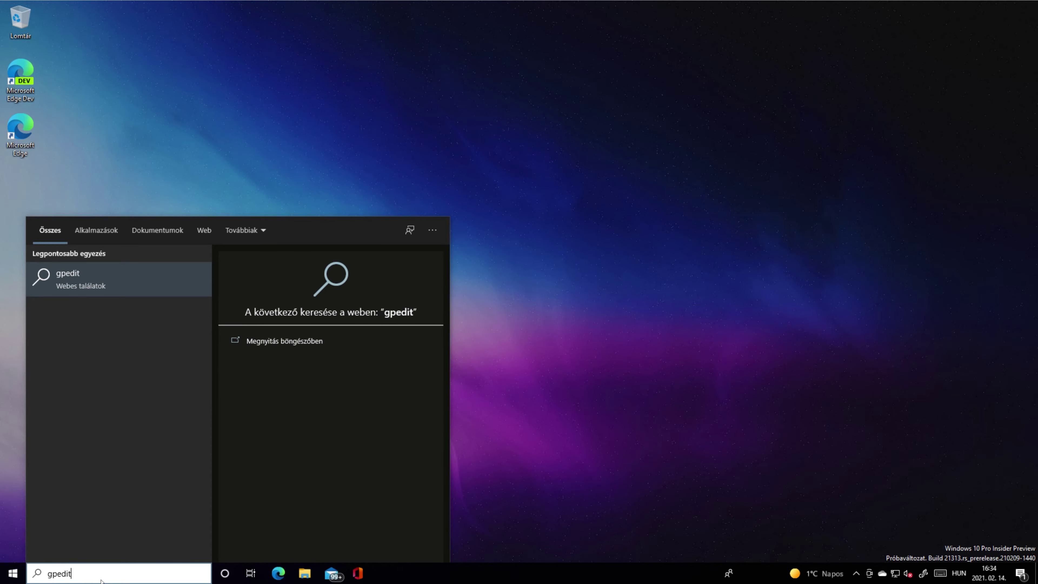
pyautogui.write('.msc')
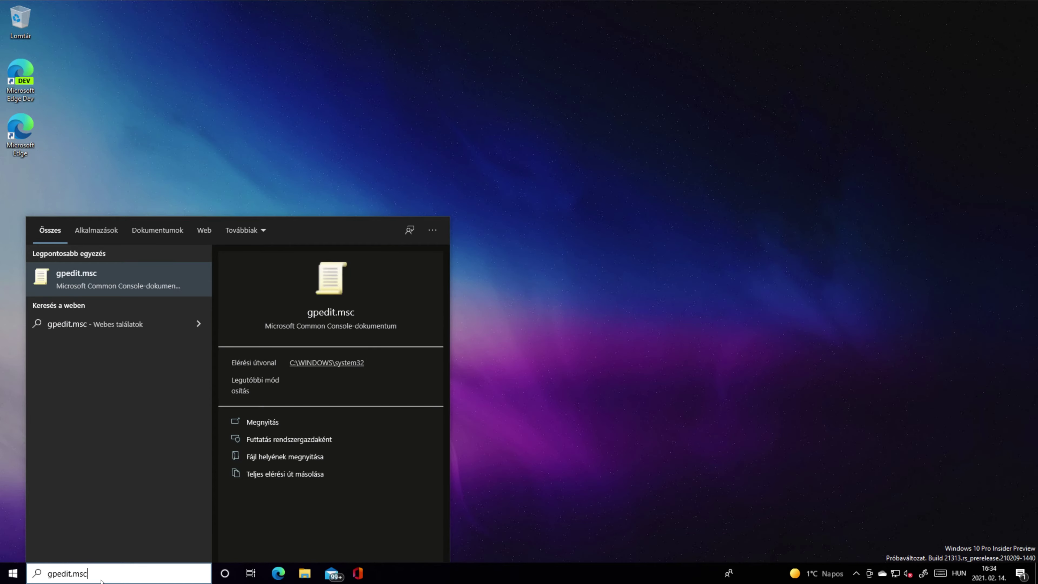
pyautogui.press('Return')
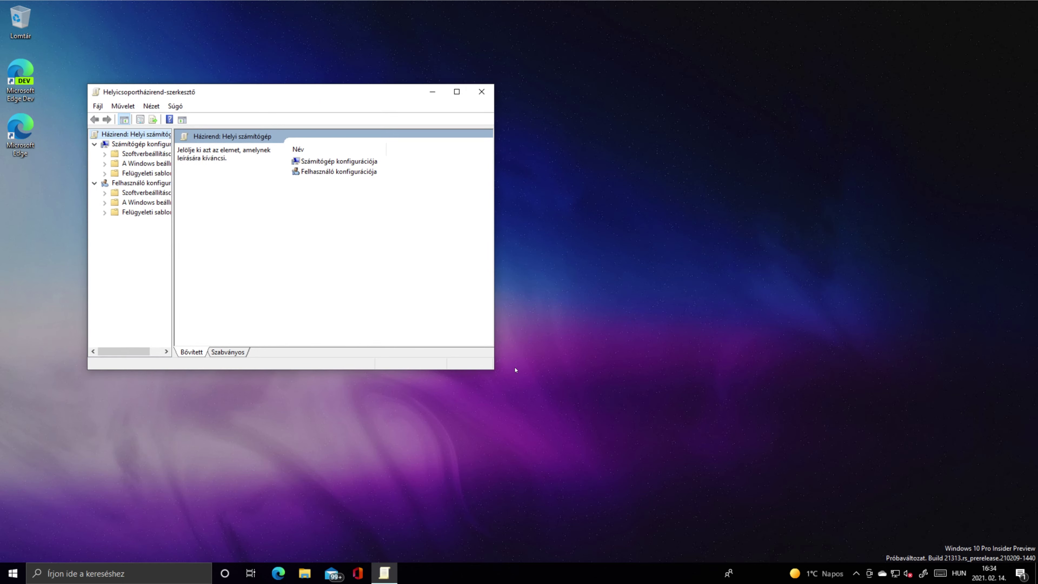
pyautogui.moveTo(495, 372); pyautogui.dragTo(889, 534)
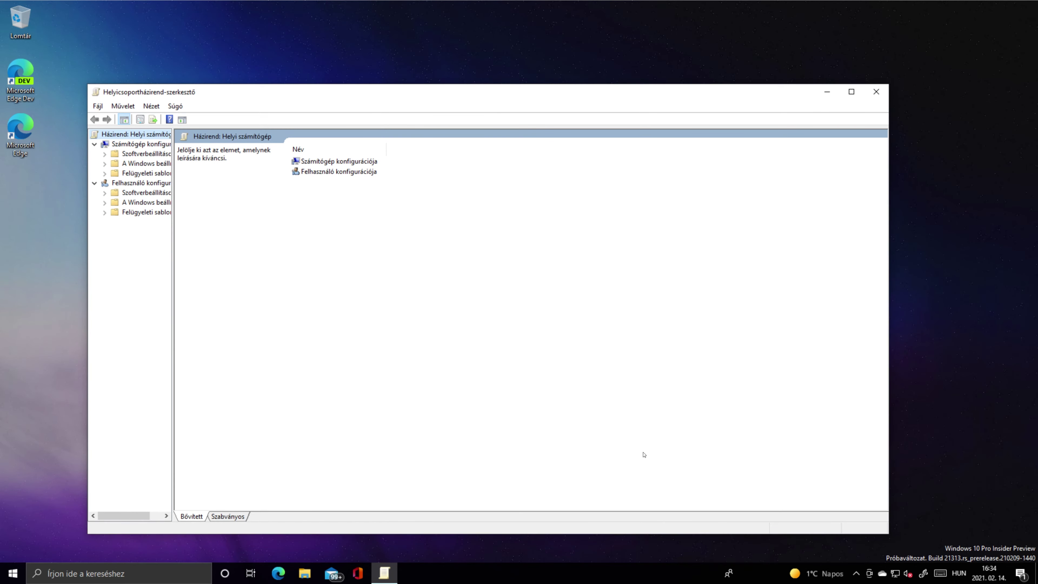
pyautogui.moveTo(175, 280); pyautogui.dragTo(270, 282)
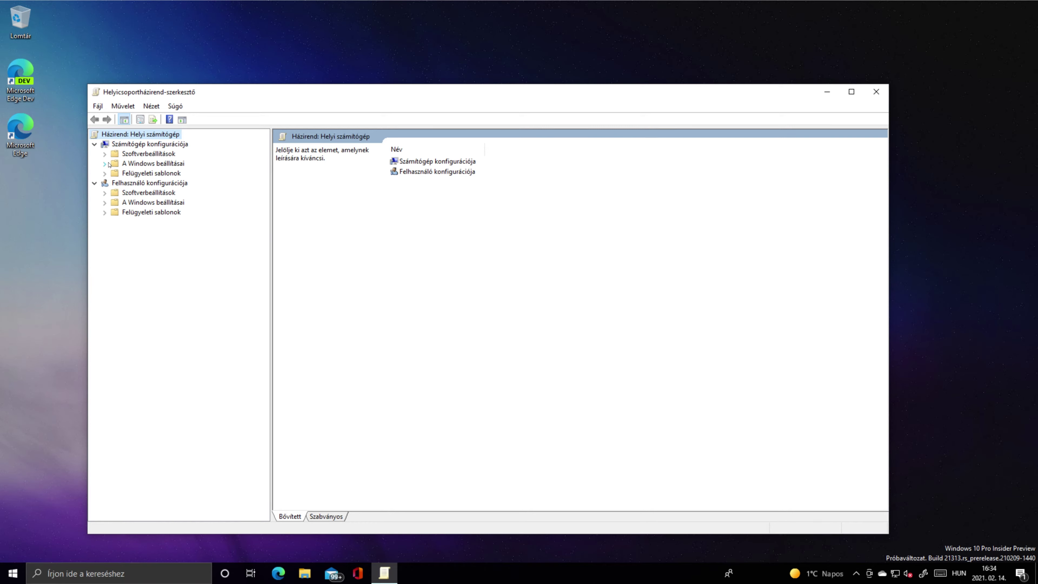
# - Under Számítógép konfigurációja, expand Felügyeleti sablonok and its Windows-összetevők folder, and widen the tree pane to fit the folder names
pyautogui.click(120, 143)
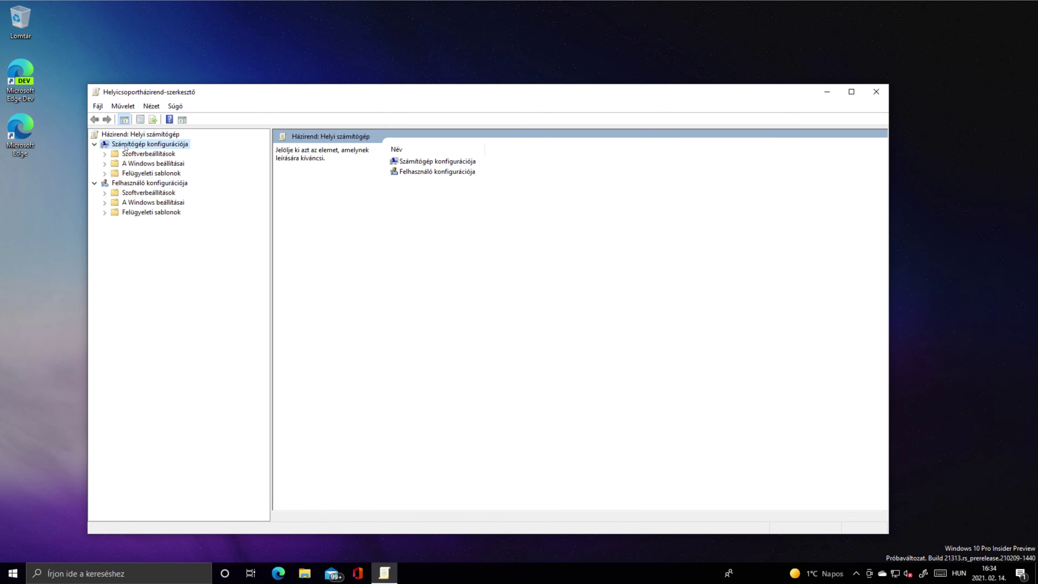
pyautogui.click(105, 174)
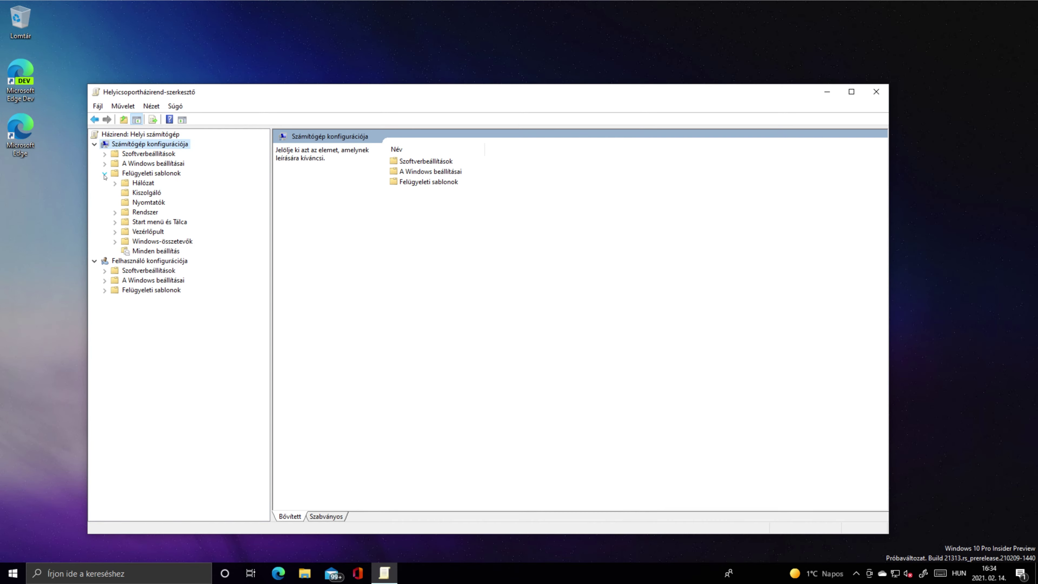
pyautogui.click(115, 242)
pyautogui.scroll(-10, 184, 245)
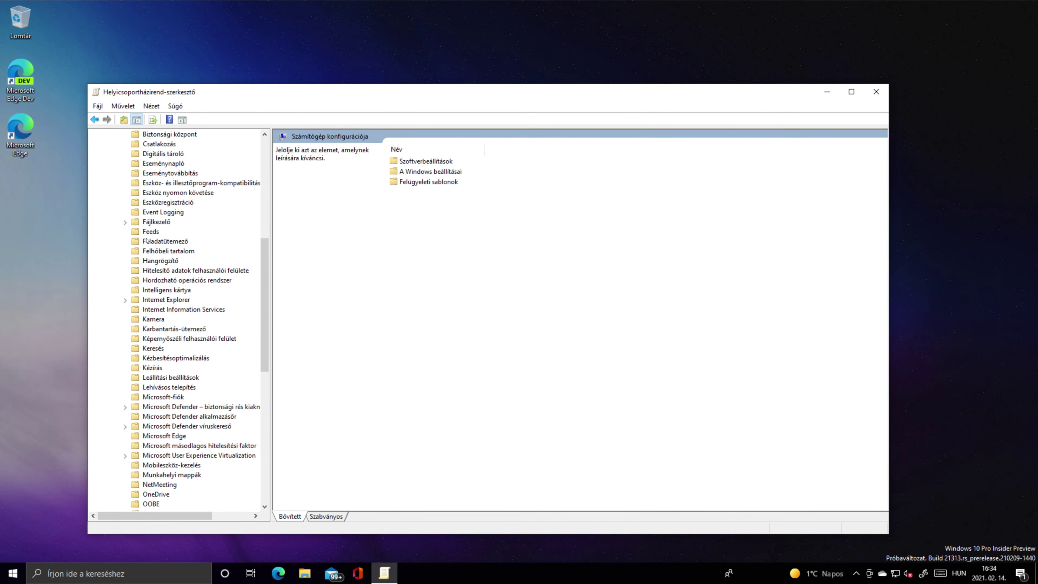
pyautogui.moveTo(275, 236); pyautogui.dragTo(328, 237)
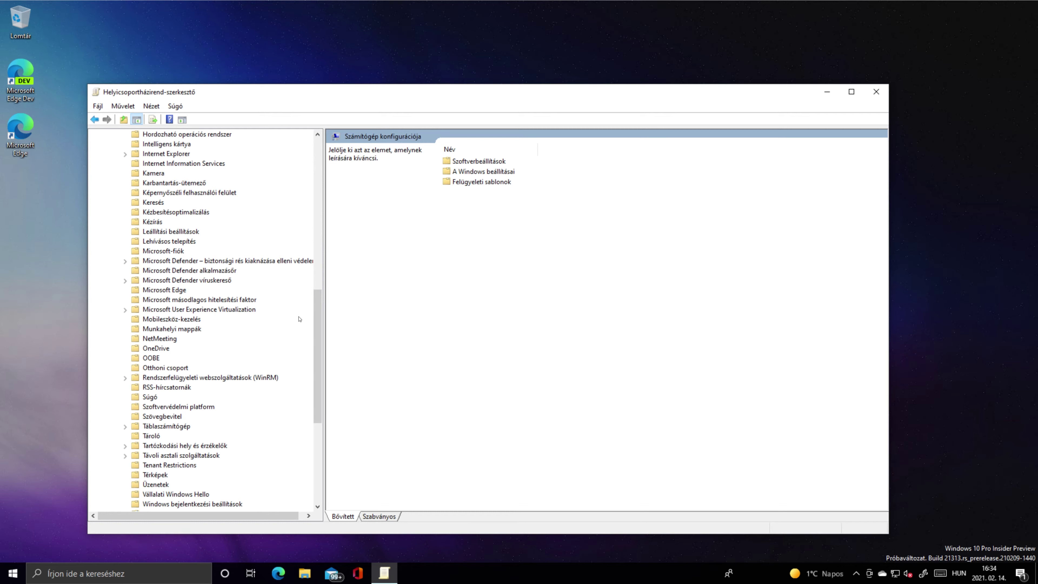
# - Expand and select the Microsoft Defender víruskereső folder, and open its policy "A Microsoft Defender víruskereső kikapcsolása" for editing
pyautogui.scroll(-6, 198, 374)
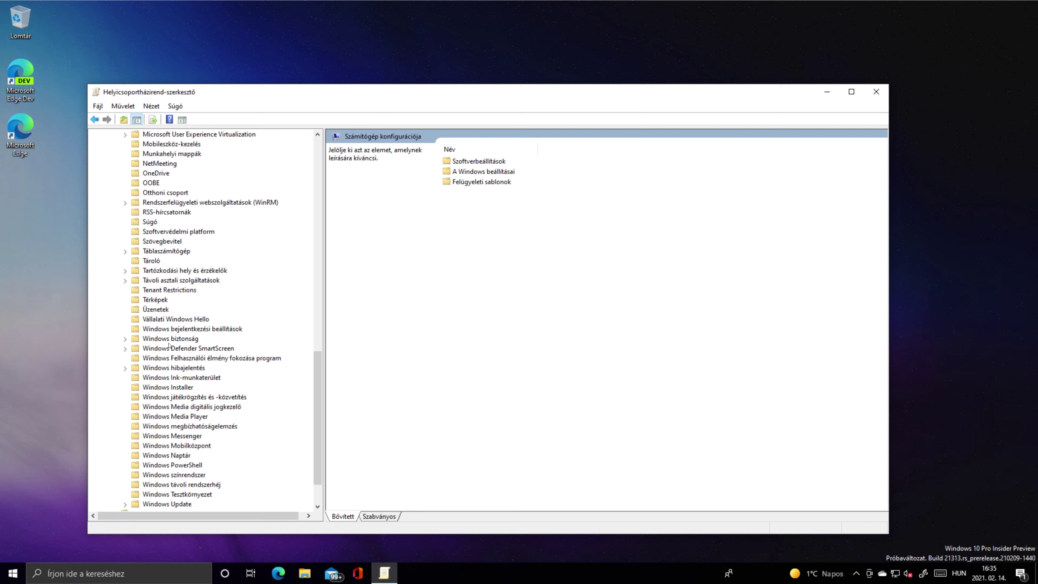
pyautogui.scroll(8, 242, 354)
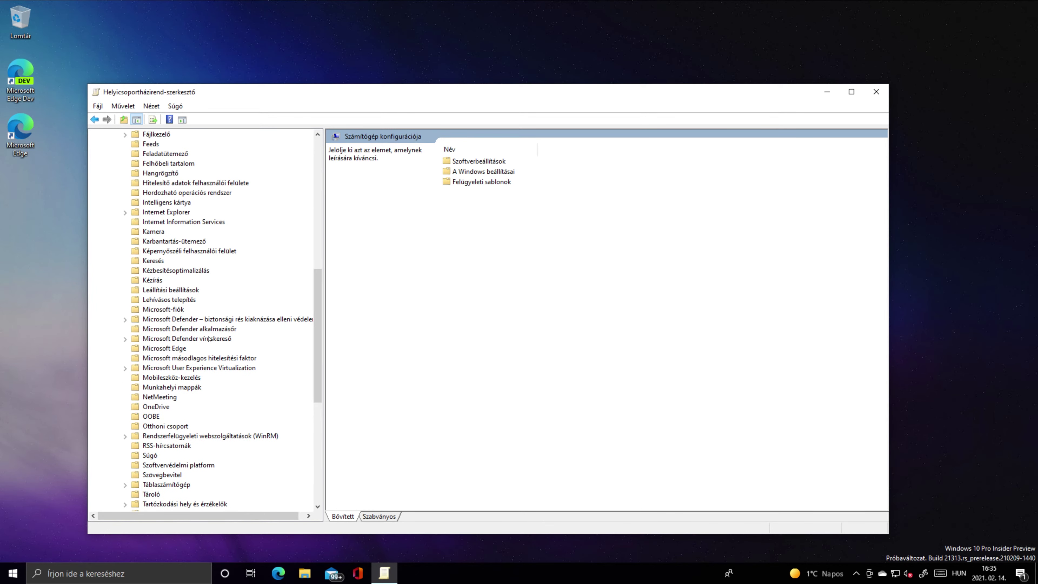
pyautogui.click(125, 339)
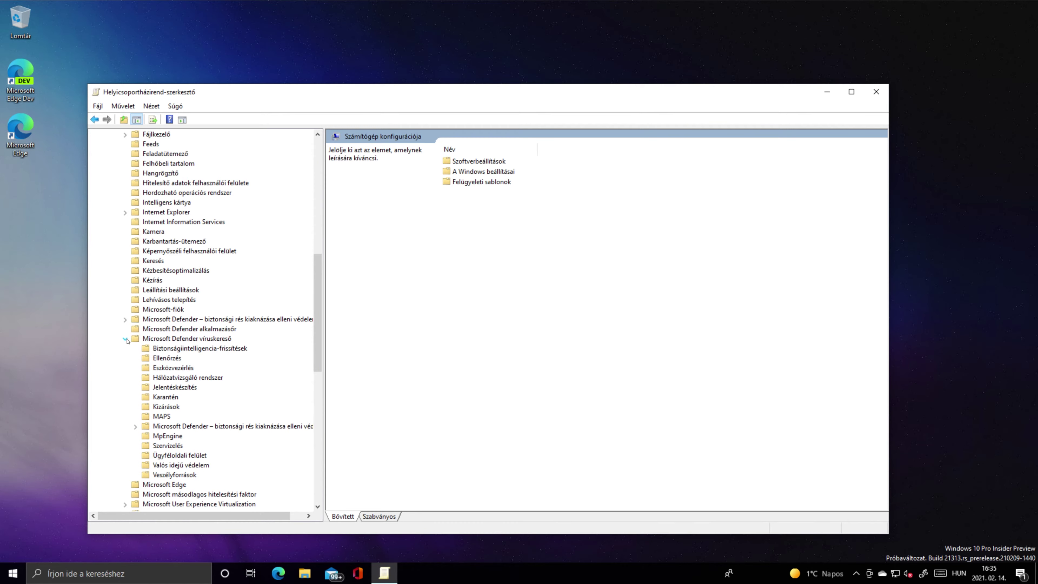
pyautogui.click(195, 339)
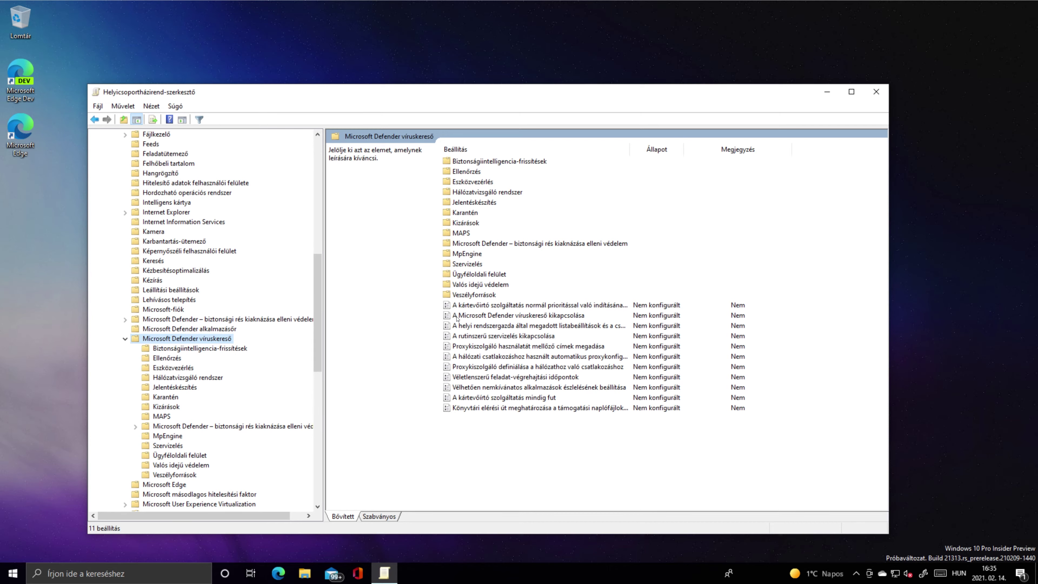
pyautogui.click(566, 319)
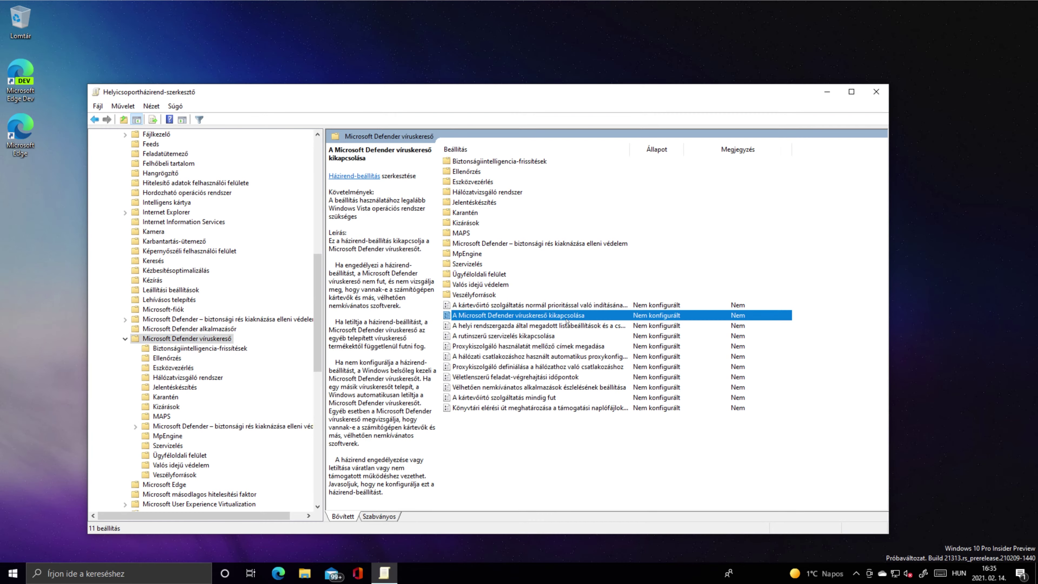
pyautogui.doubleClick(566, 319)
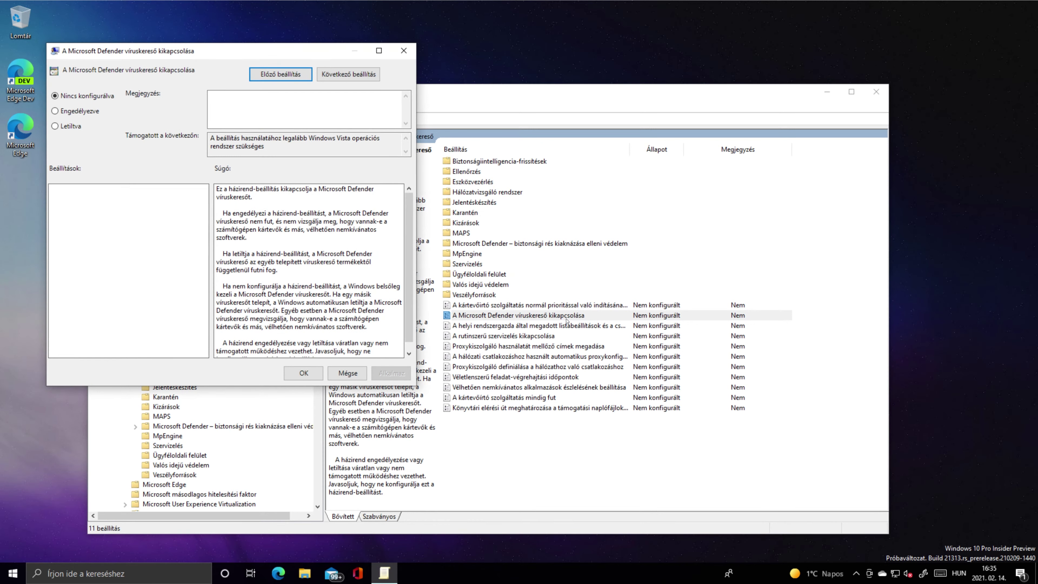
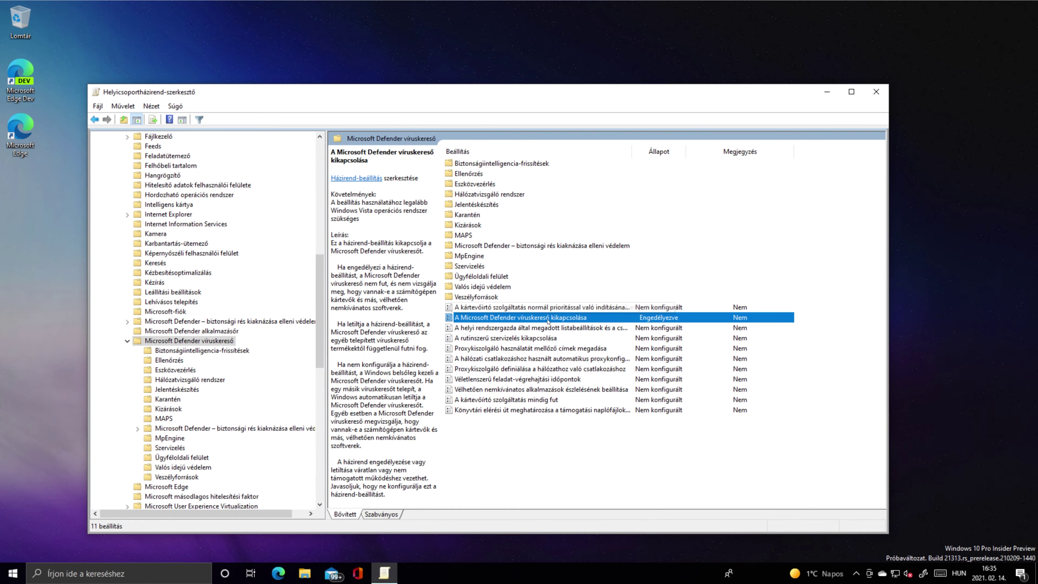
# - Check the notifications in the action center and dismiss it, and close the Local Group Policy Editor
pyautogui.click(1020, 573)
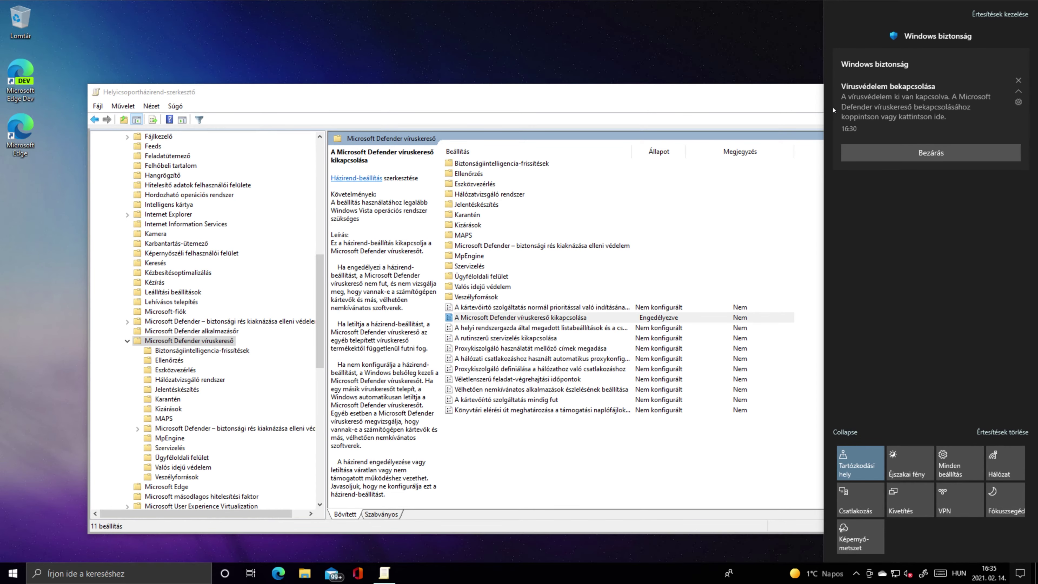
pyautogui.click(742, 99)
pyautogui.click(877, 97)
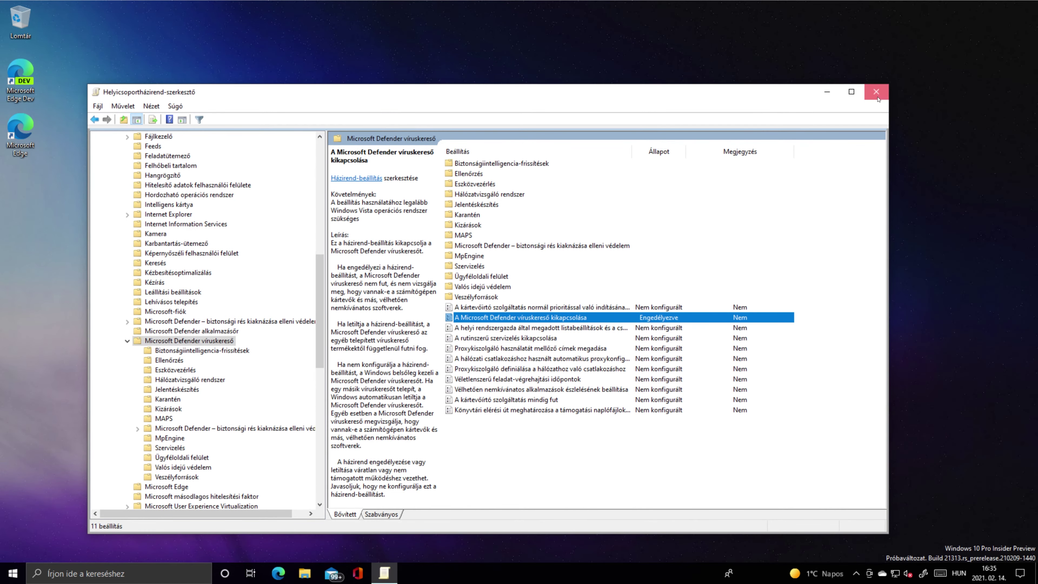
pyautogui.click(877, 98)
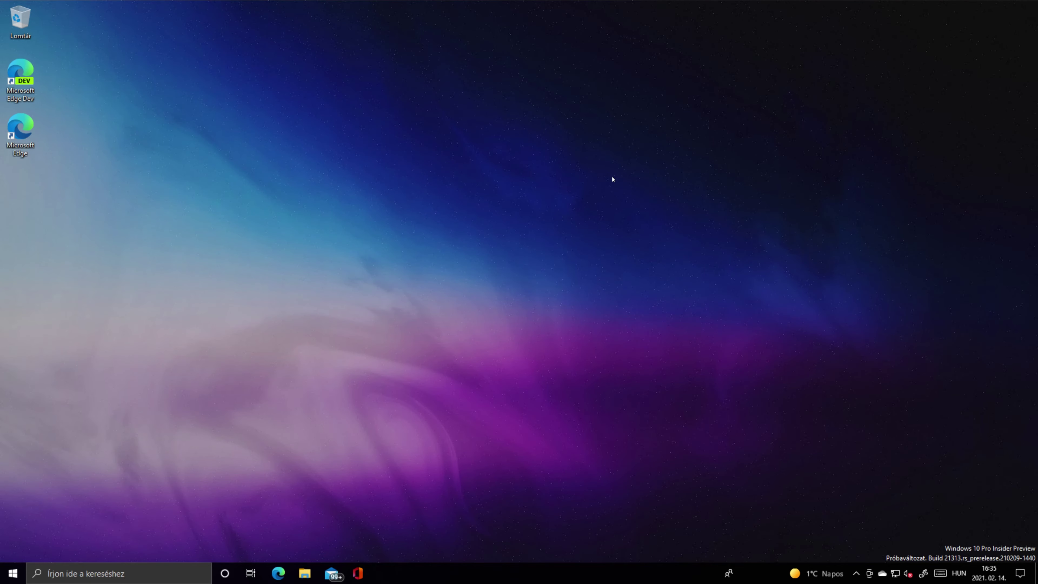
# - Search for regedit and launch the Registry Editor with elevated permission, maximizing its window and widening the key tree pane
pyautogui.click(107, 566)
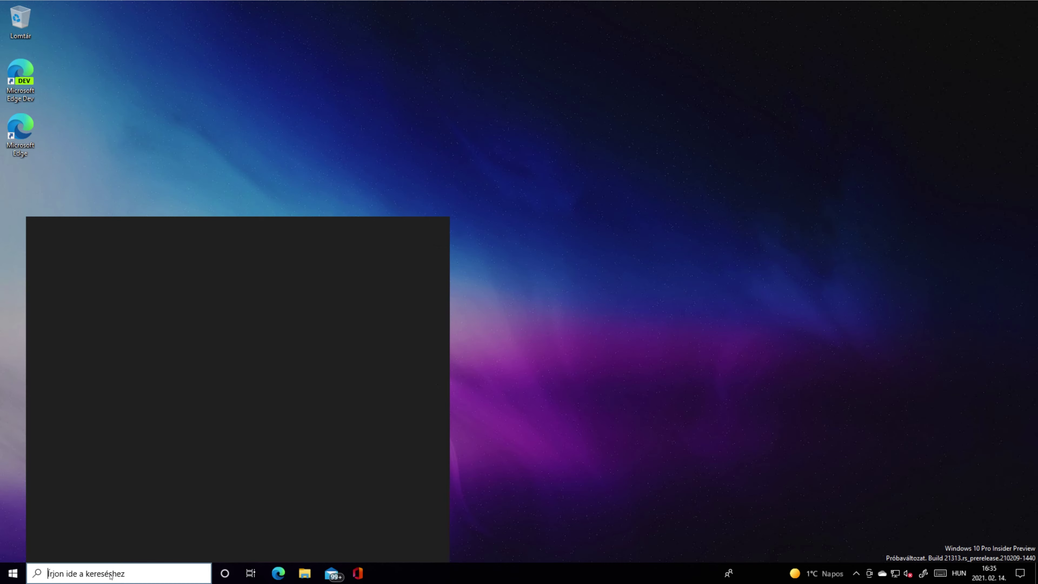
pyautogui.write('regedit')
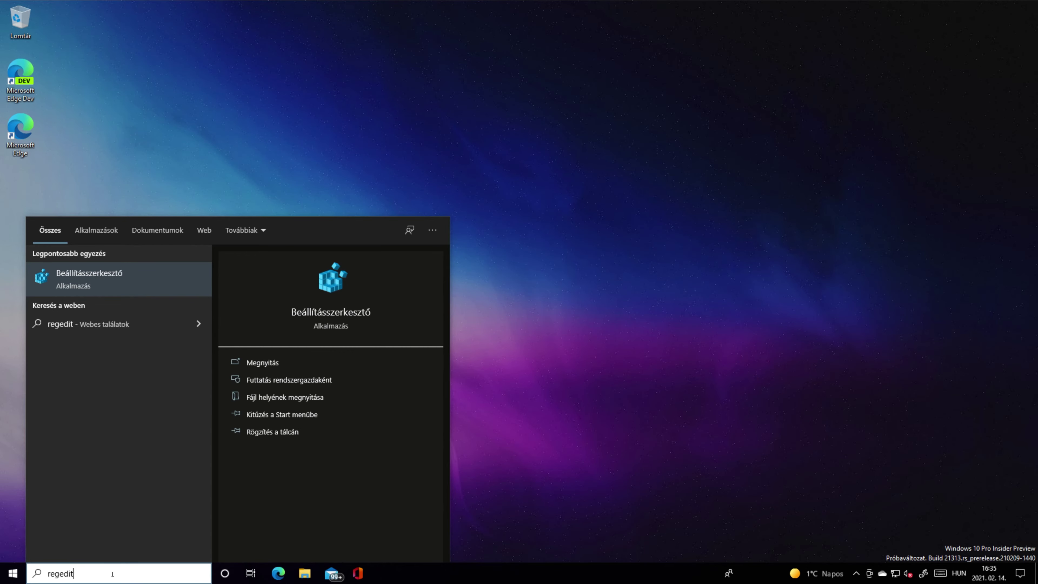
pyautogui.press('Return')
pyautogui.click(464, 360)
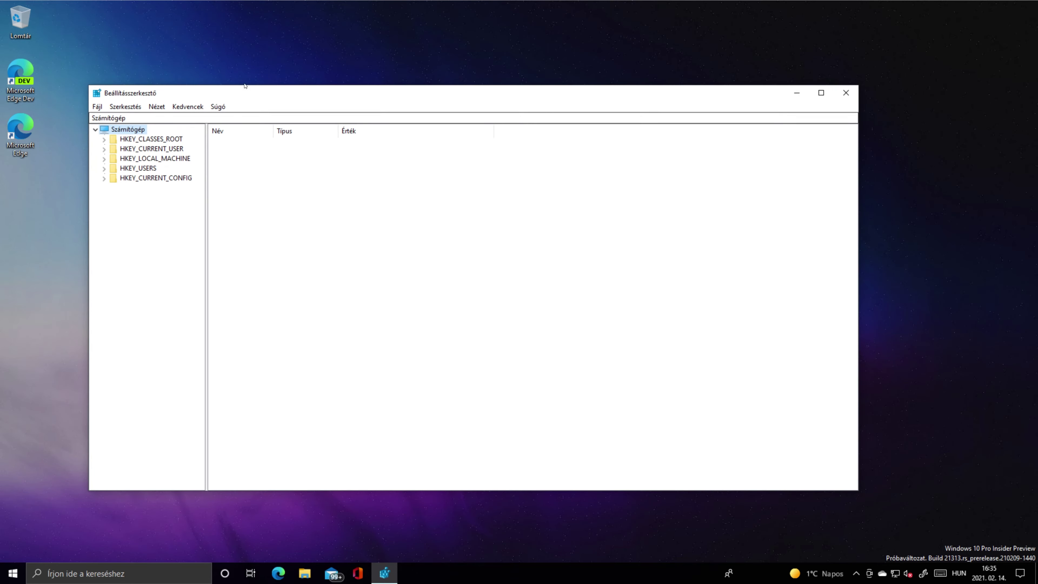
pyautogui.doubleClick(238, 96)
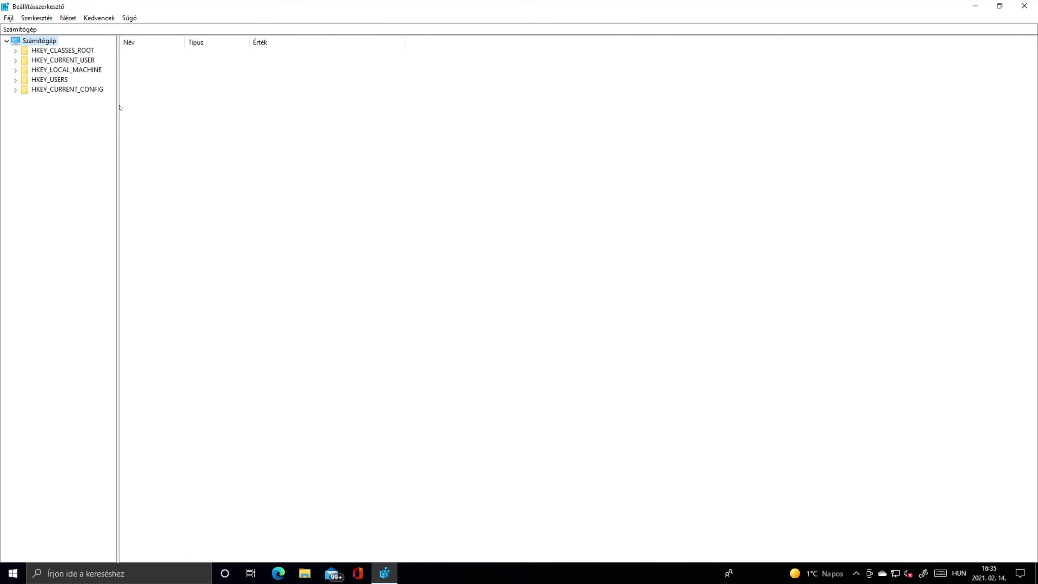
pyautogui.moveTo(118, 105); pyautogui.dragTo(166, 108)
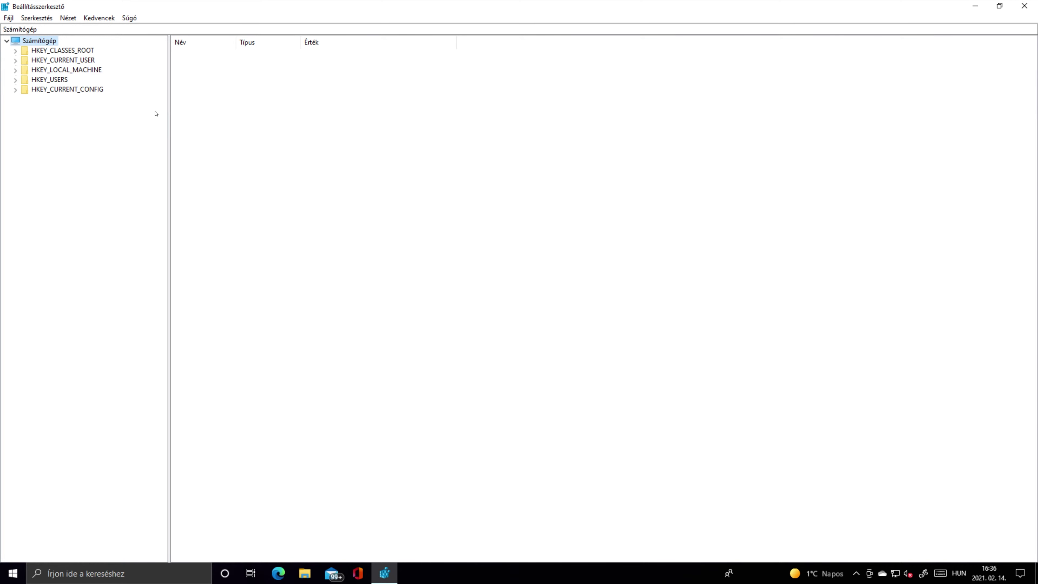
# - Expand the registry path HKEY_LOCAL_MACHINE\SOFTWARE\Policies\Microsoft in the key tree
pyautogui.click(16, 70)
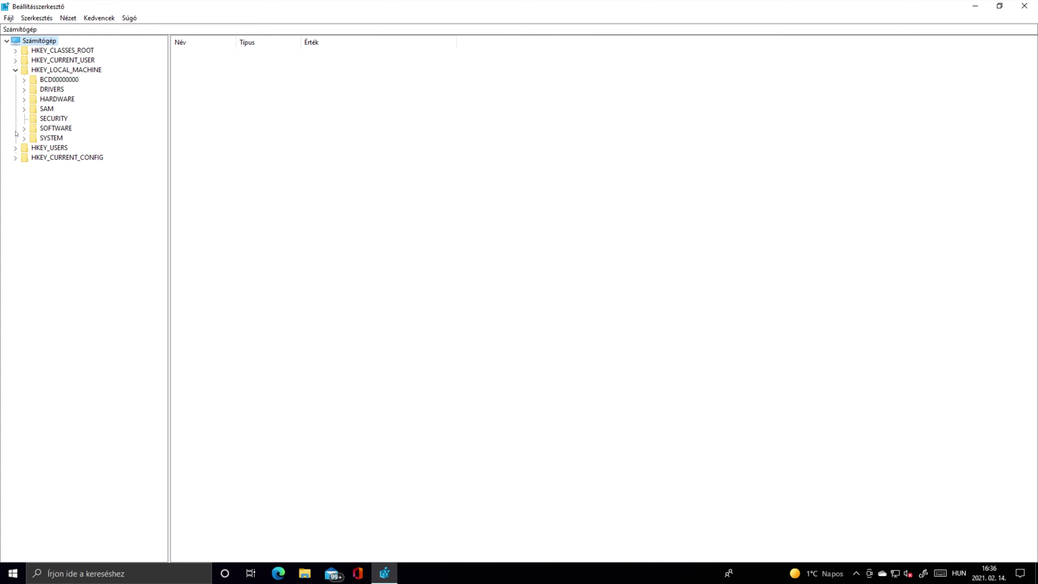
pyautogui.click(24, 129)
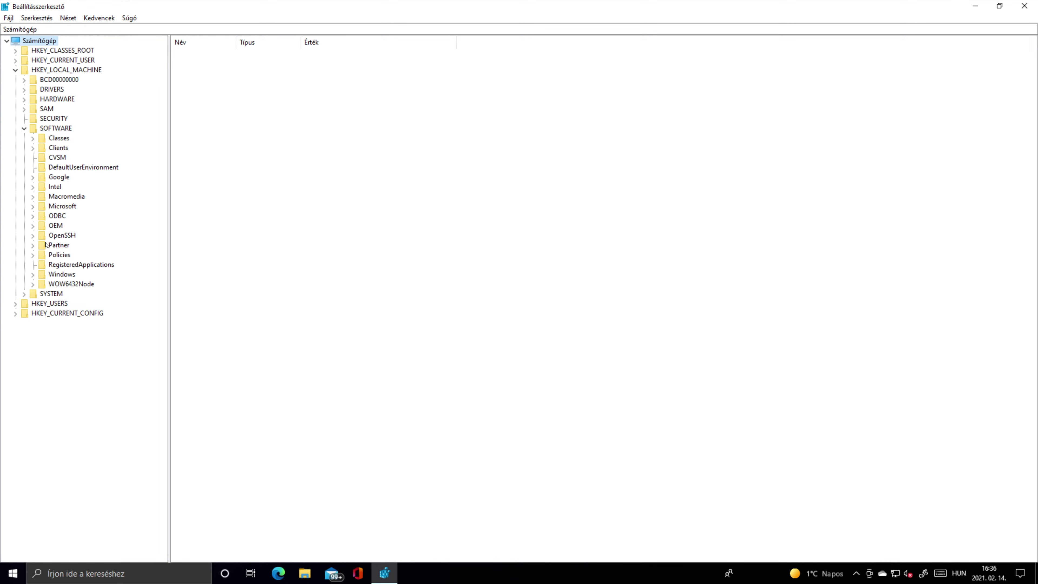
pyautogui.click(33, 254)
pyautogui.click(42, 265)
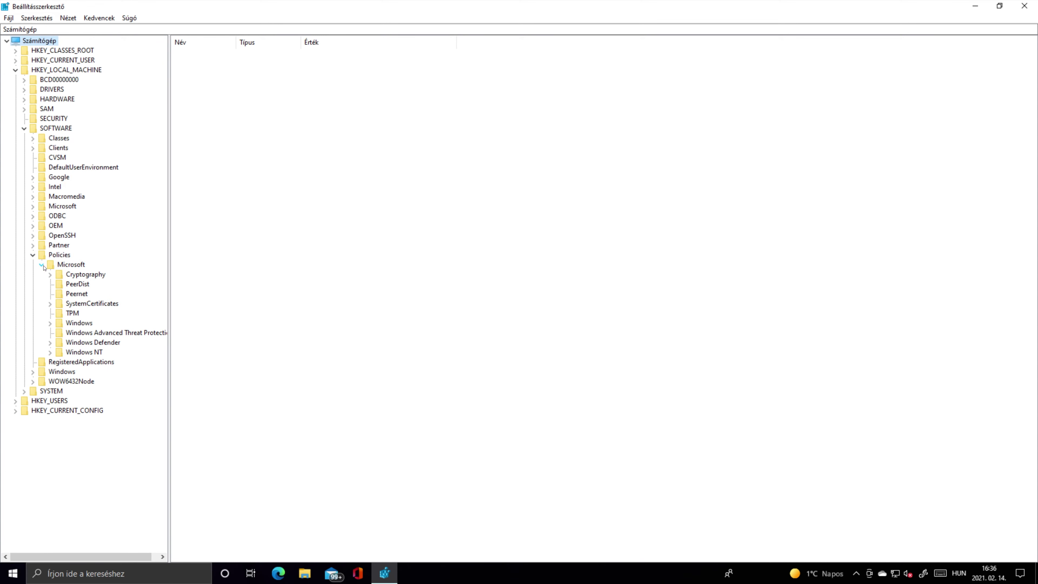
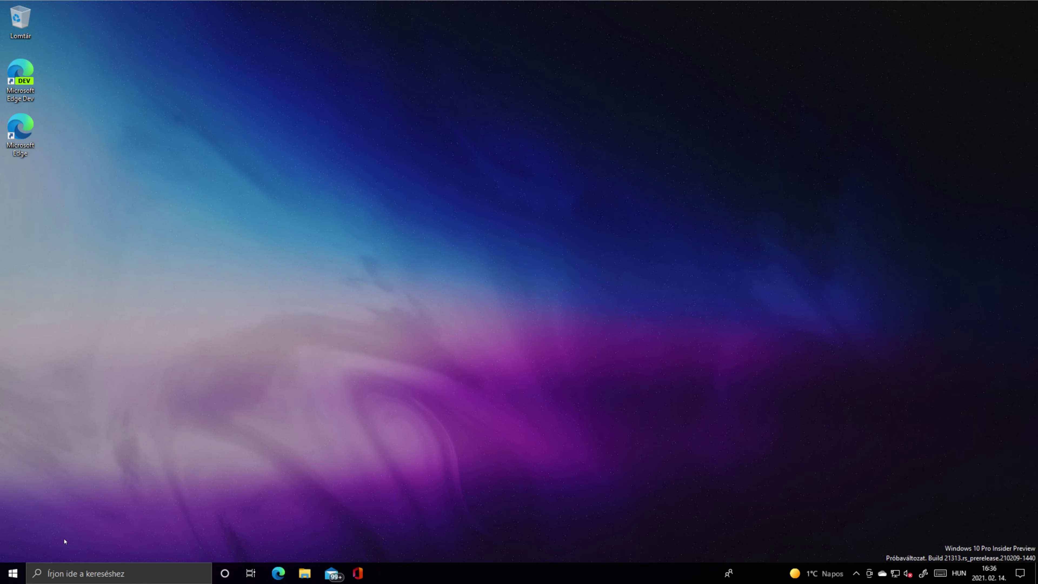
# - Open the Update & Security section (Frissítés és biztonság) of the Settings app and show its Windows Security page (Windows biztonság)
pyautogui.click(2, 570)
pyautogui.click(463, 581)
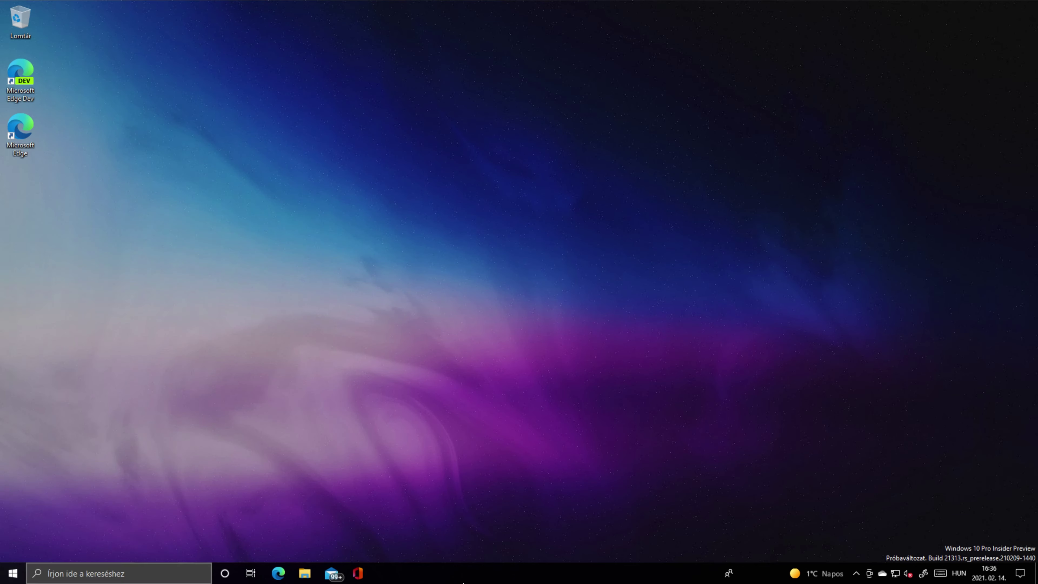
pyautogui.click(12, 572)
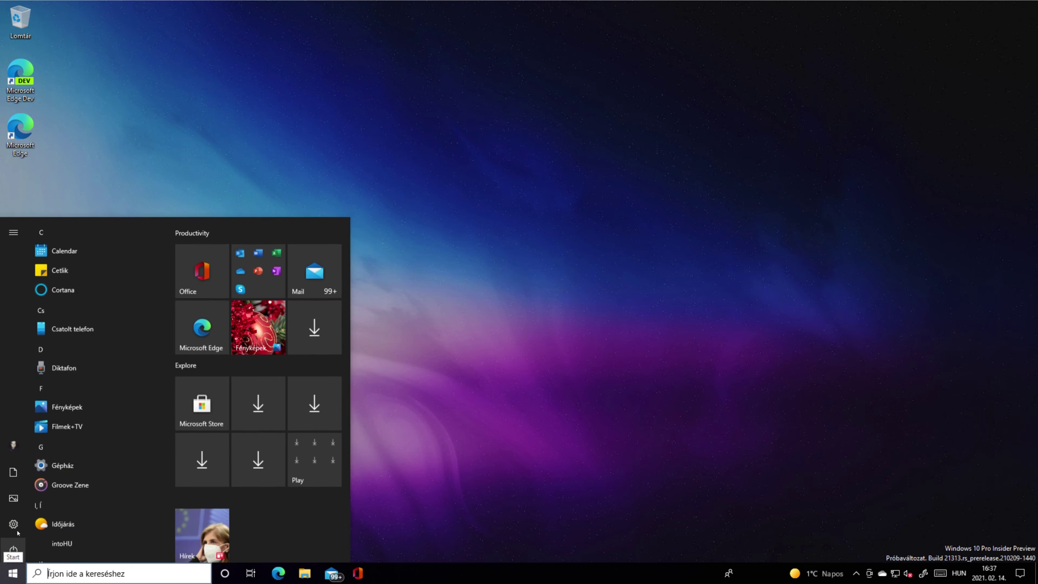
pyautogui.click(16, 528)
pyautogui.click(527, 312)
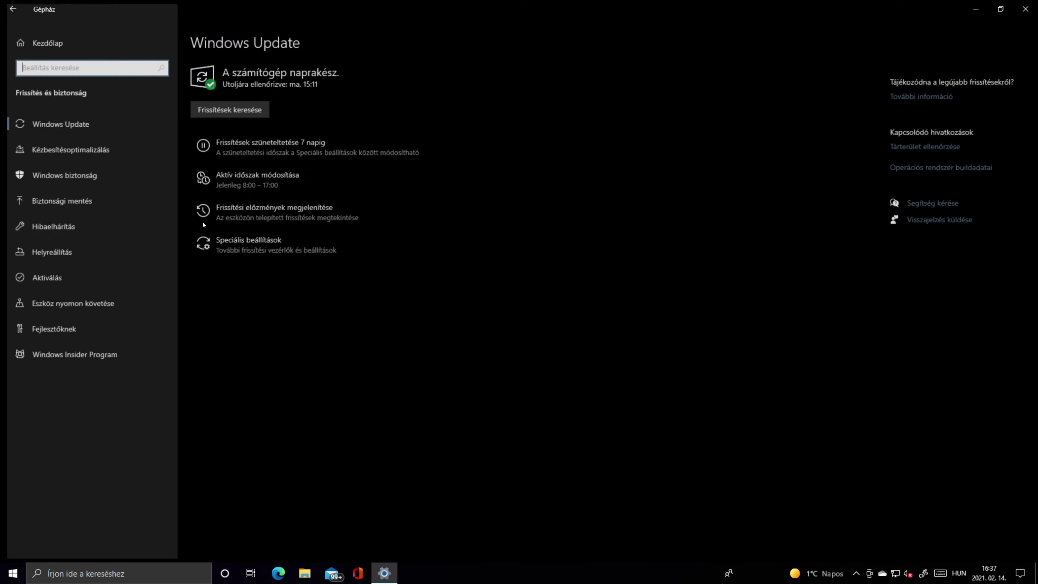
pyautogui.click(87, 180)
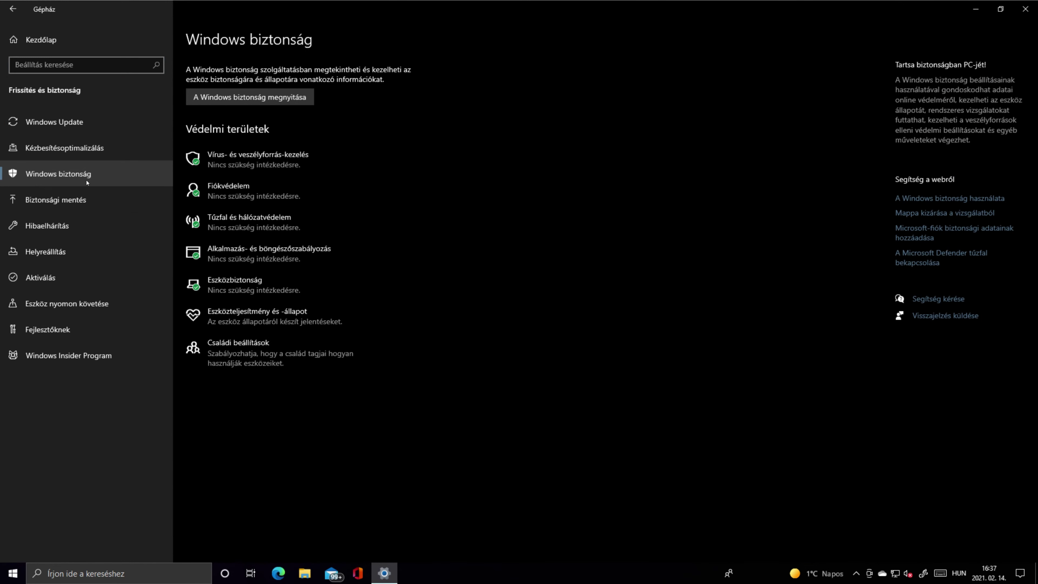
# - Open Virus & threat protection in Windows Security and go to the page for managing its protection settings
pyautogui.click(247, 166)
pyautogui.scroll(-3, 412, 327)
pyautogui.click(341, 309)
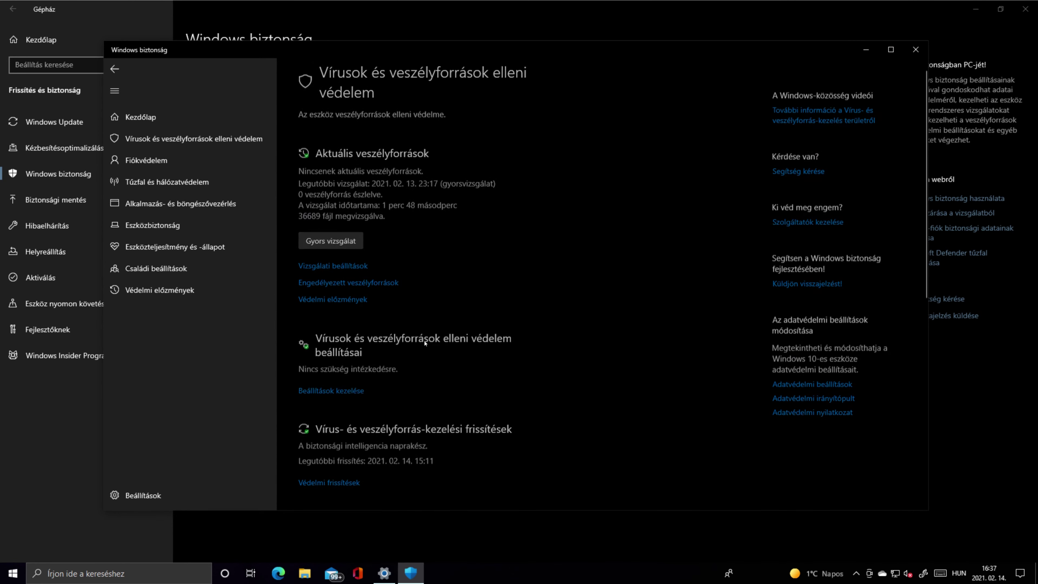
# - Turn off real-time protection, allowing the change with elevated permission, and turn off cloud-delivered protection (Felhőn keresztül biztosított védelem)
pyautogui.click(310, 232)
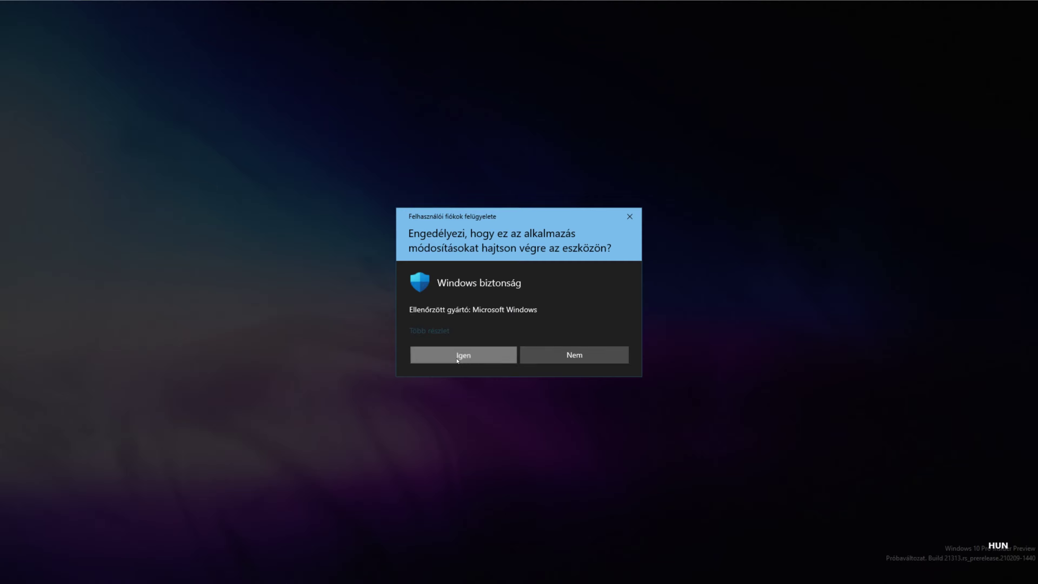
pyautogui.click(462, 355)
pyautogui.click(305, 363)
# - Turn off automatic sample submission (Minták automatikus beküldése) and tamper protection (Illetéktelen módosítás elleni védelem)
pyautogui.scroll(-5, 332, 393)
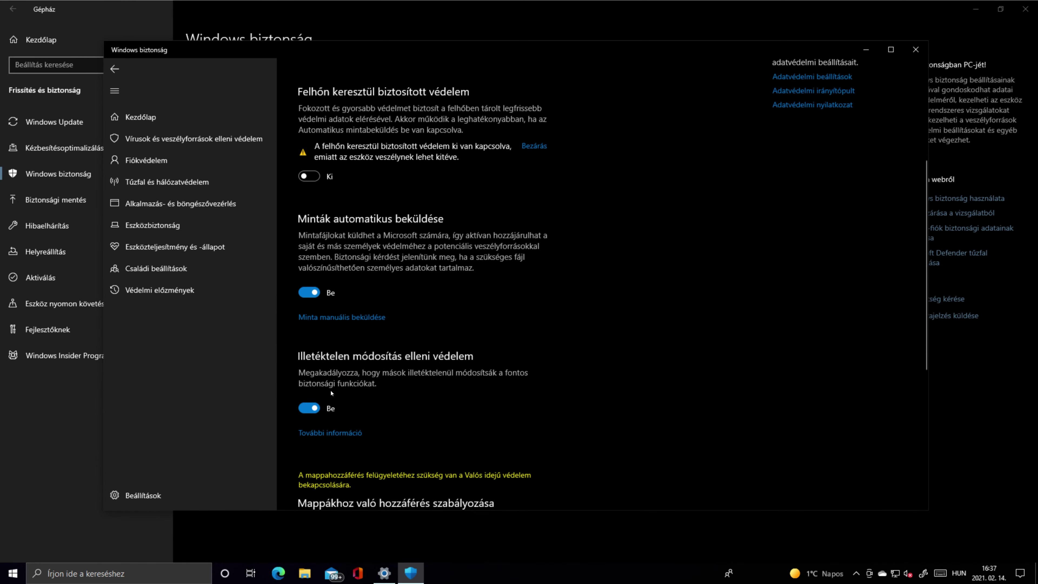
pyautogui.click(309, 292)
pyautogui.click(309, 429)
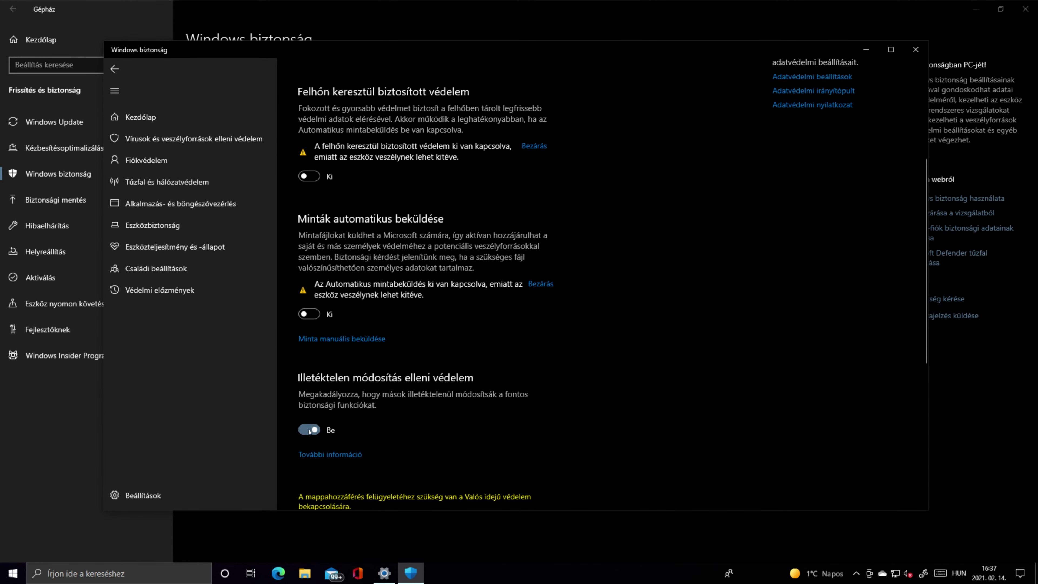
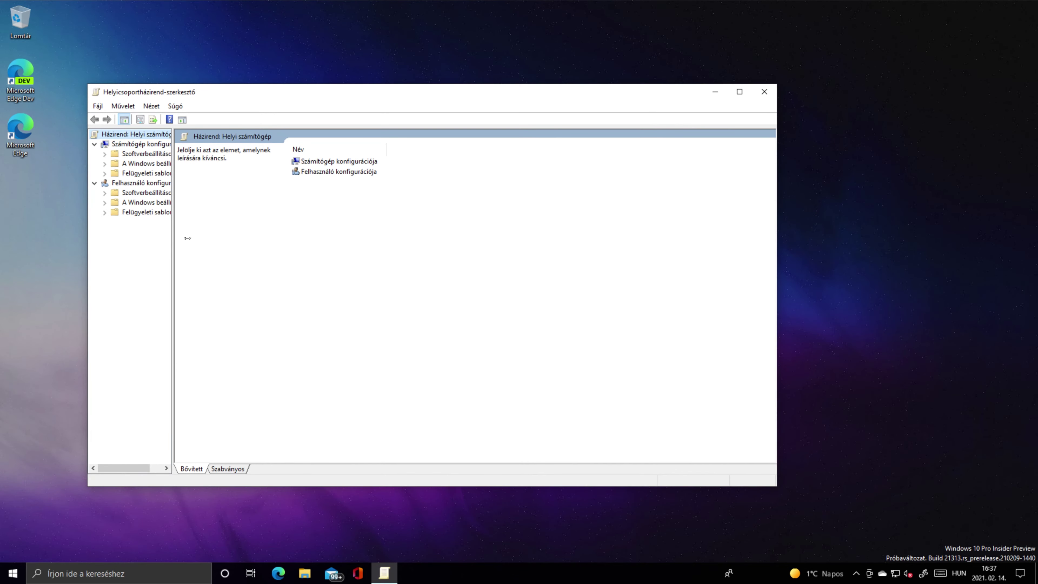
# - Widen the policy tree and expand the computer configuration's administrative templates (Felügyeleti sablonok) down to the Windows components (Windows-összetevők)
pyautogui.moveTo(187, 238); pyautogui.dragTo(266, 238)
pyautogui.click(104, 174)
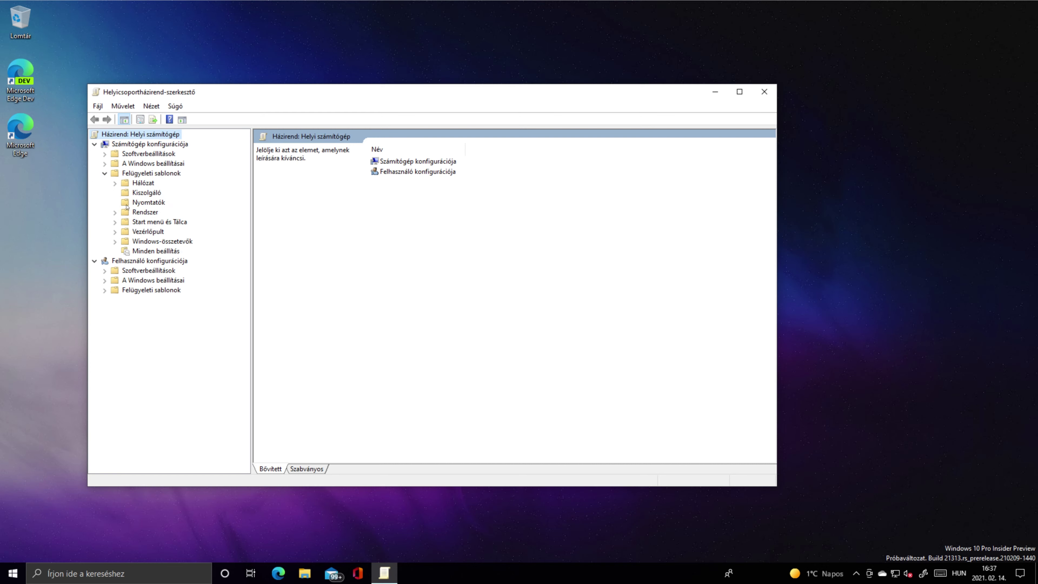
pyautogui.click(116, 242)
# - Open the policy that turns off the antivirus (A Microsoft Defender víruskereső kikapcsolása) from the Microsoft Defender víruskereső folder
pyautogui.scroll(-6, 137, 287)
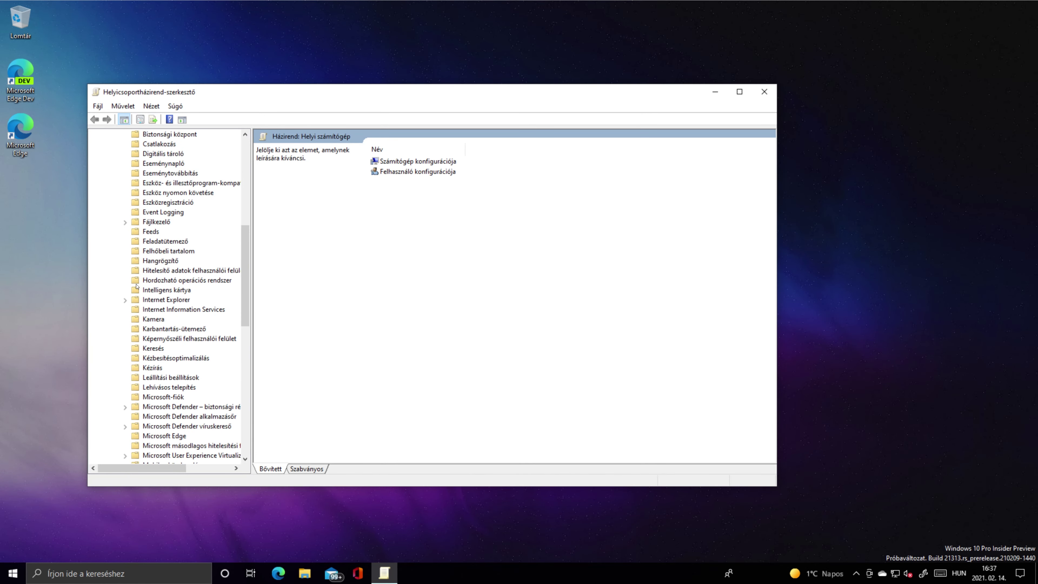
pyautogui.scroll(-7, 137, 286)
pyautogui.scroll(8, 173, 294)
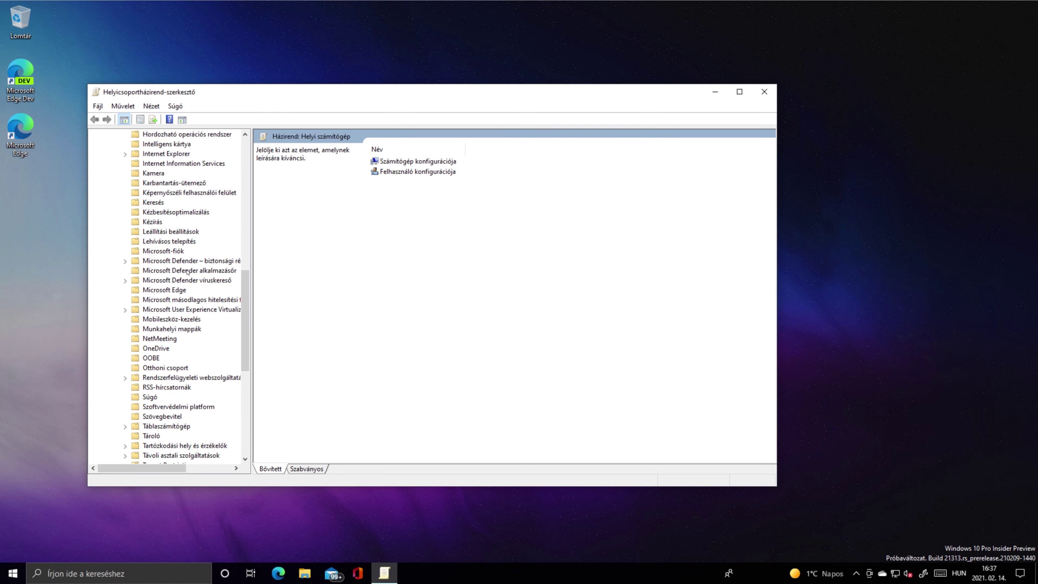
pyautogui.click(186, 280)
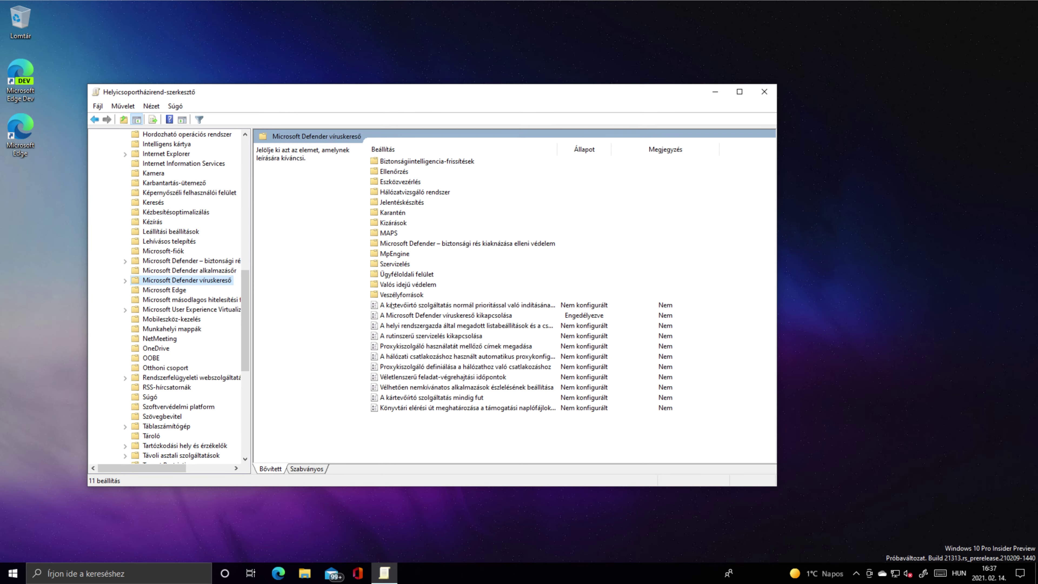
pyautogui.click(503, 315)
pyautogui.doubleClick(502, 316)
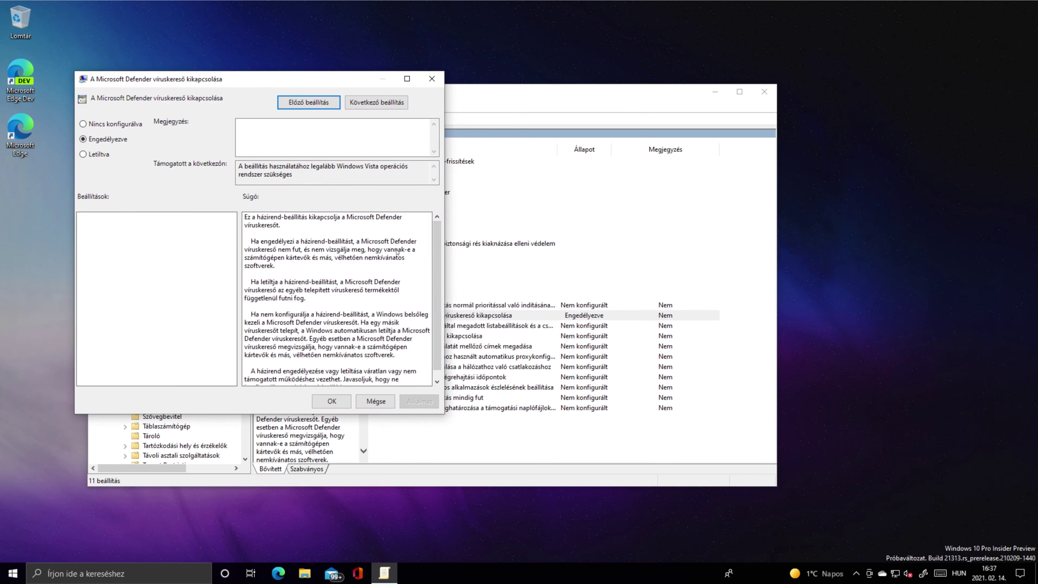
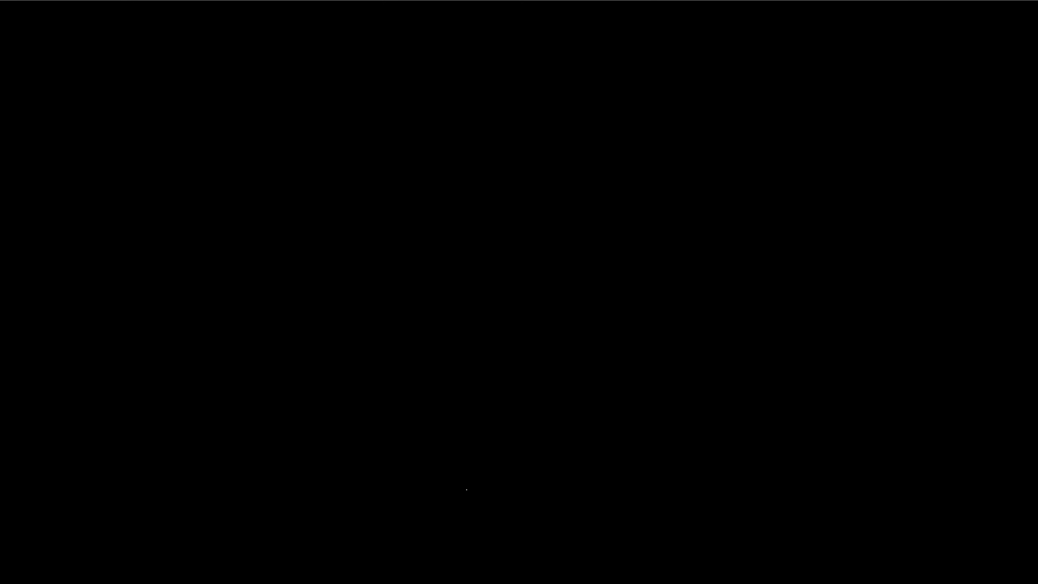
# - Sign in to Windows by entering the account password on the lock screen
pyautogui.press('Return')
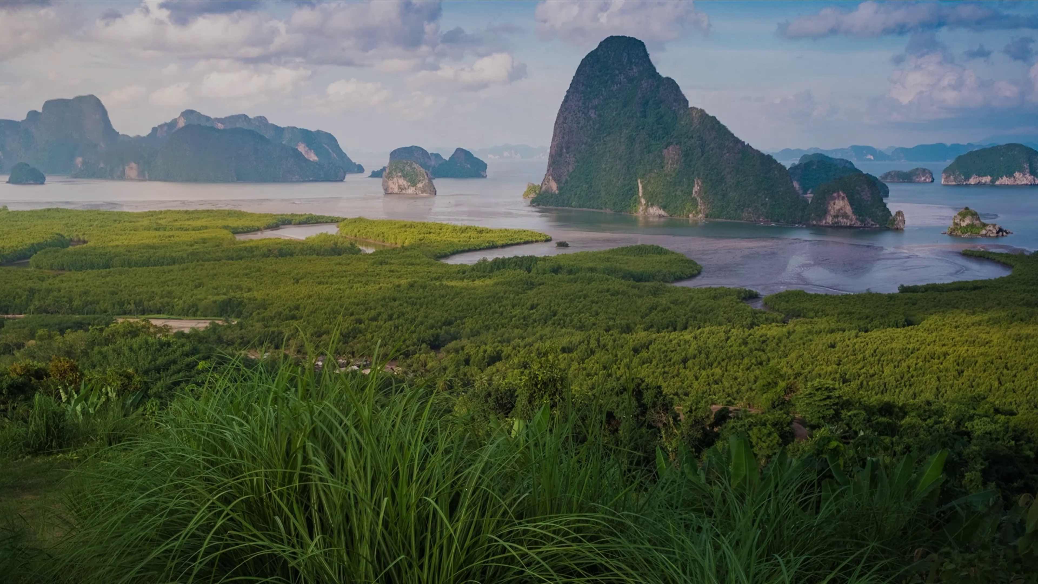
pyautogui.write('********')
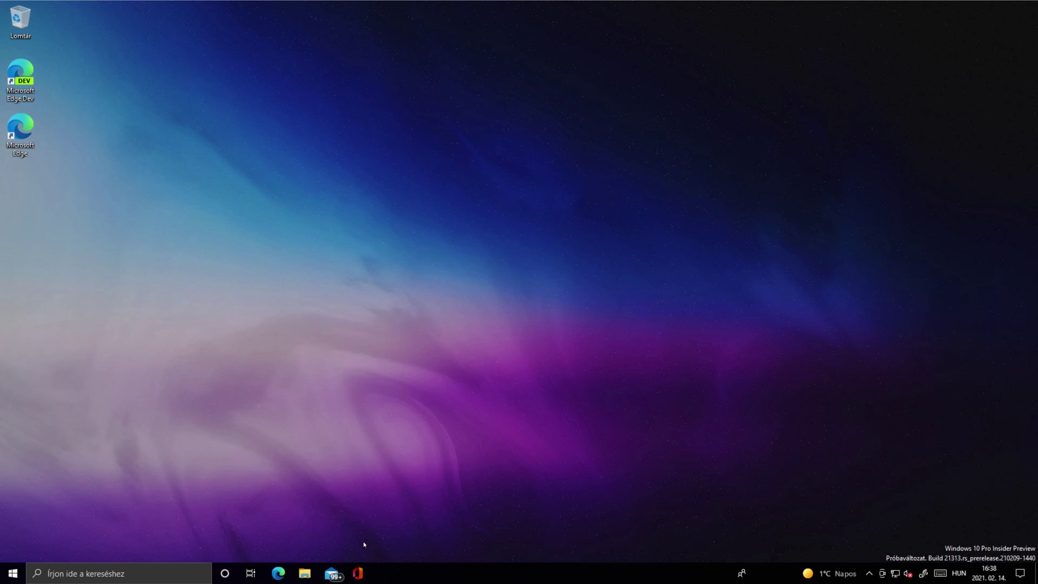
# - Open virus and threat protection (Vírus- és veszélyforrás-kezelés) from the Windows Security settings (Windows biztonság) and shift its window aside
pyautogui.click(12, 574)
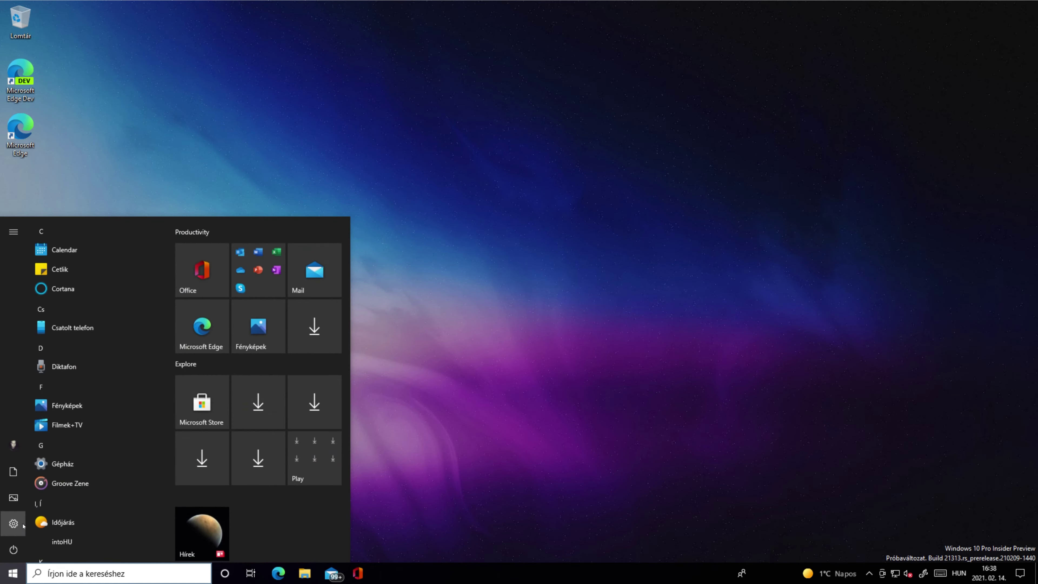
pyautogui.click(21, 524)
pyautogui.click(542, 294)
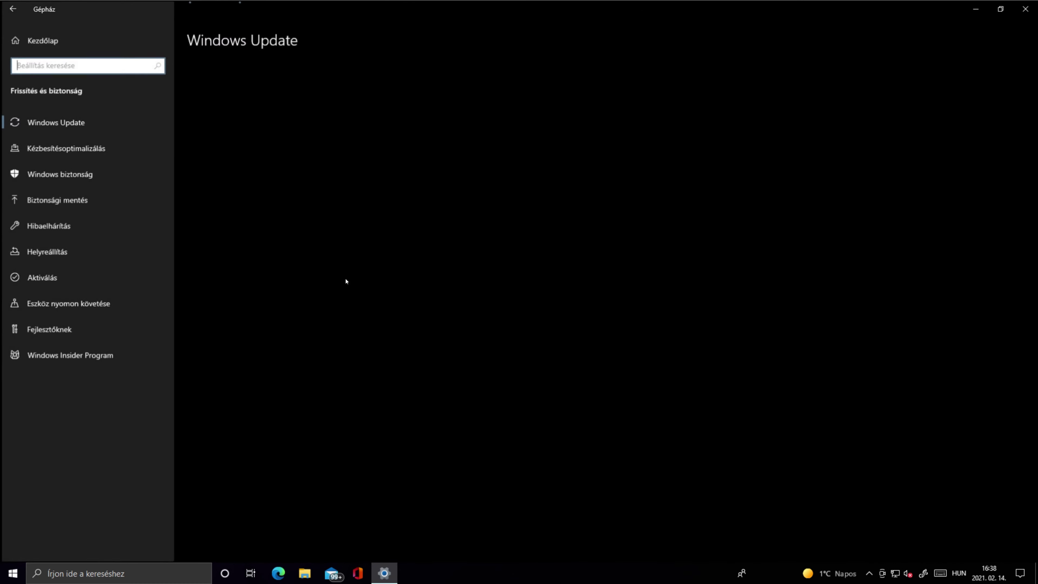
pyautogui.click(86, 184)
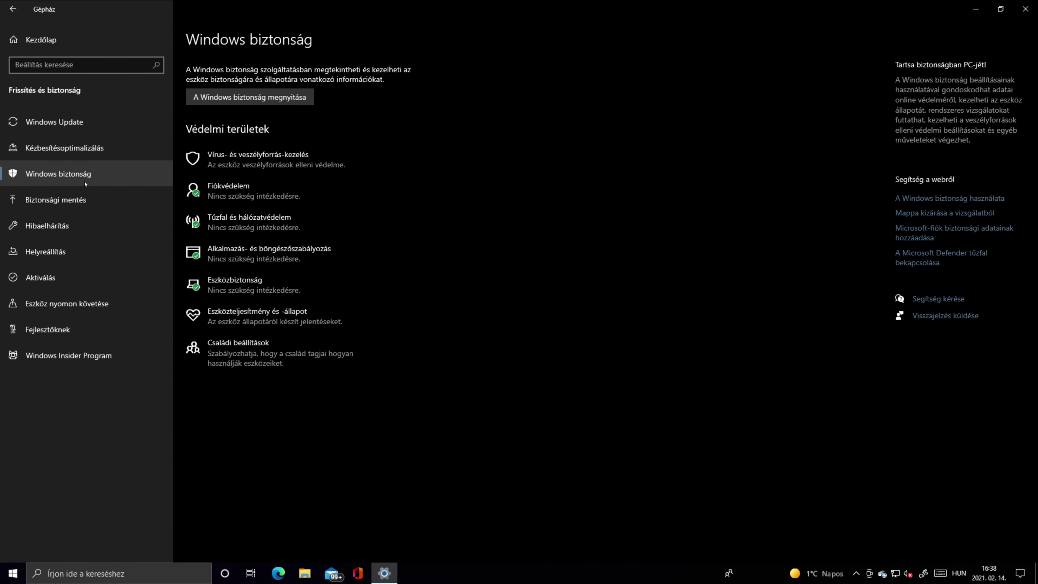
pyautogui.click(243, 168)
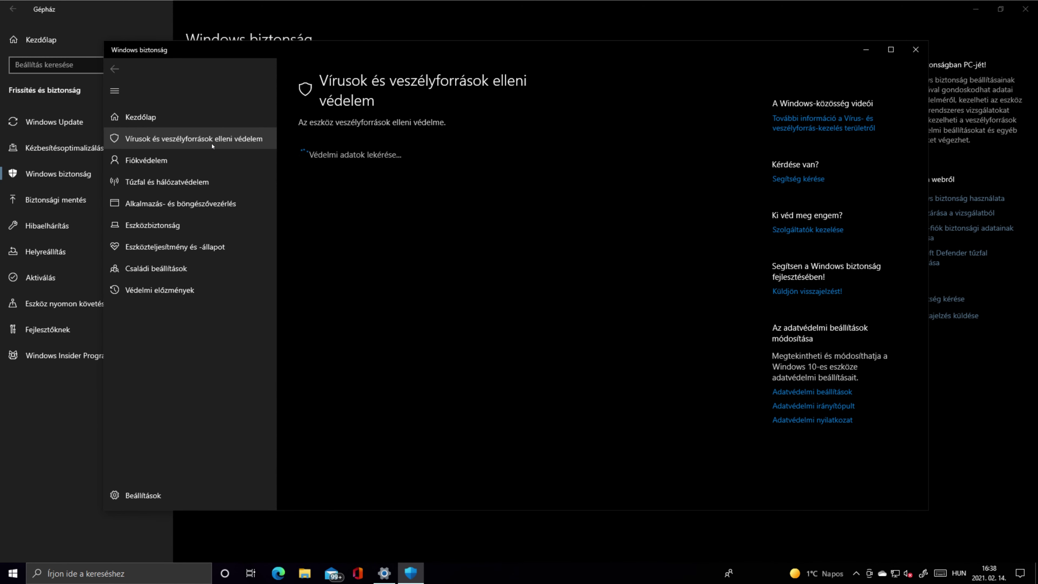
pyautogui.moveTo(568, 46); pyautogui.dragTo(637, 48)
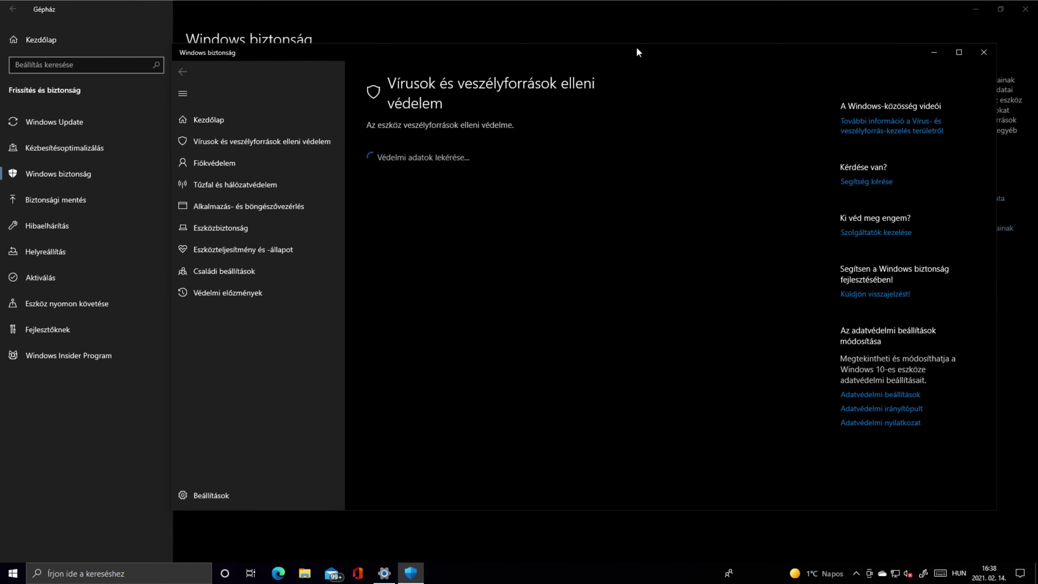
# - Examine the Windows Security notification about virus protection, and close the Windows Security and Settings windows
pyautogui.click(1028, 574)
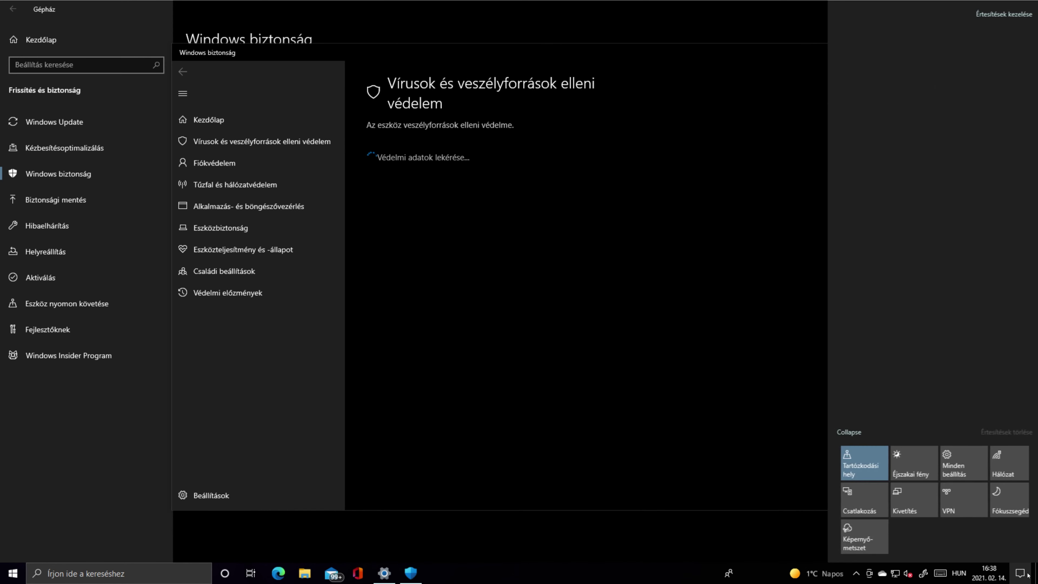
pyautogui.moveTo(980, 128)
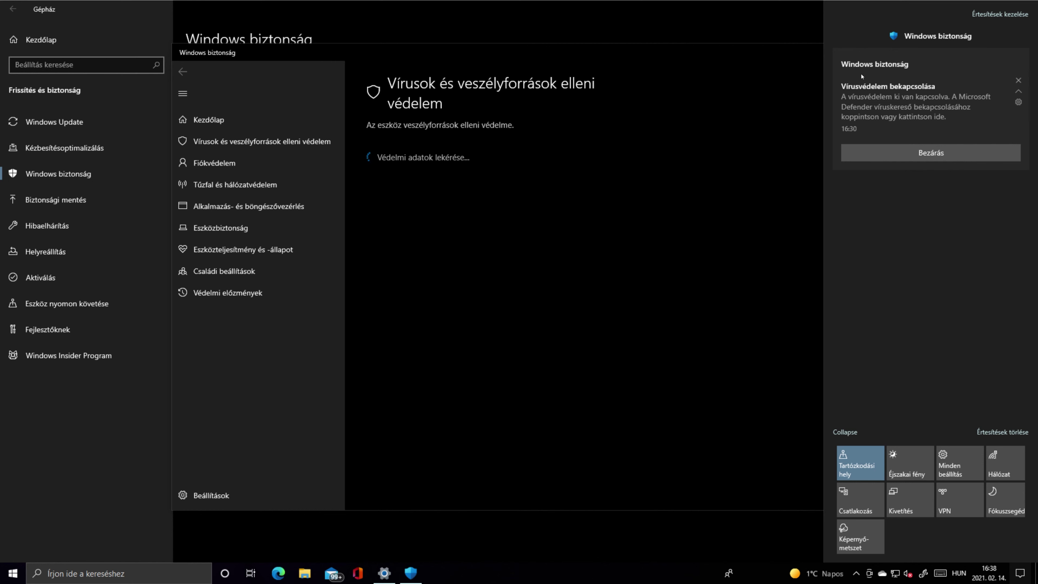
pyautogui.click(635, 45)
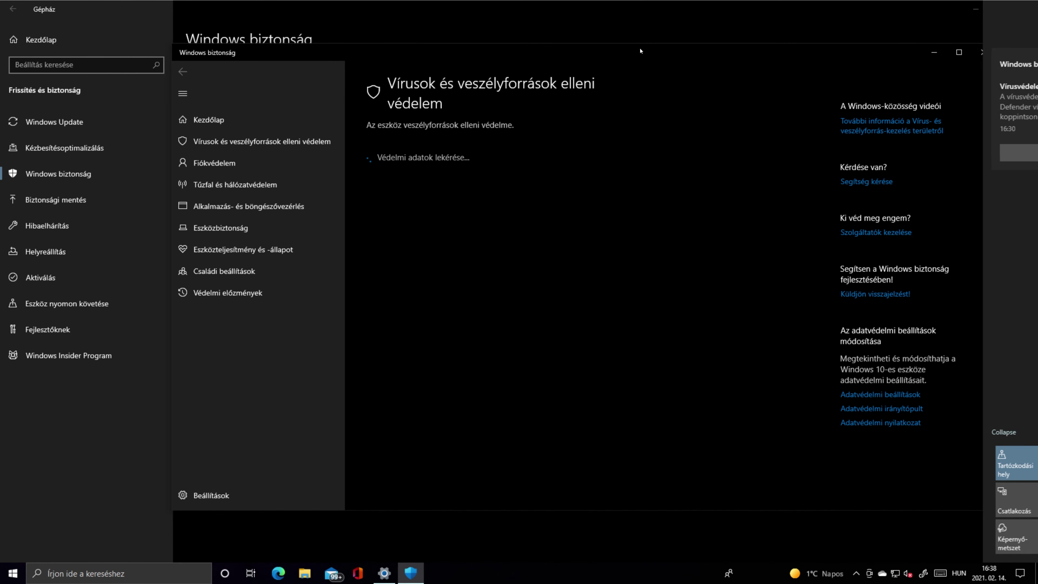
pyautogui.click(983, 52)
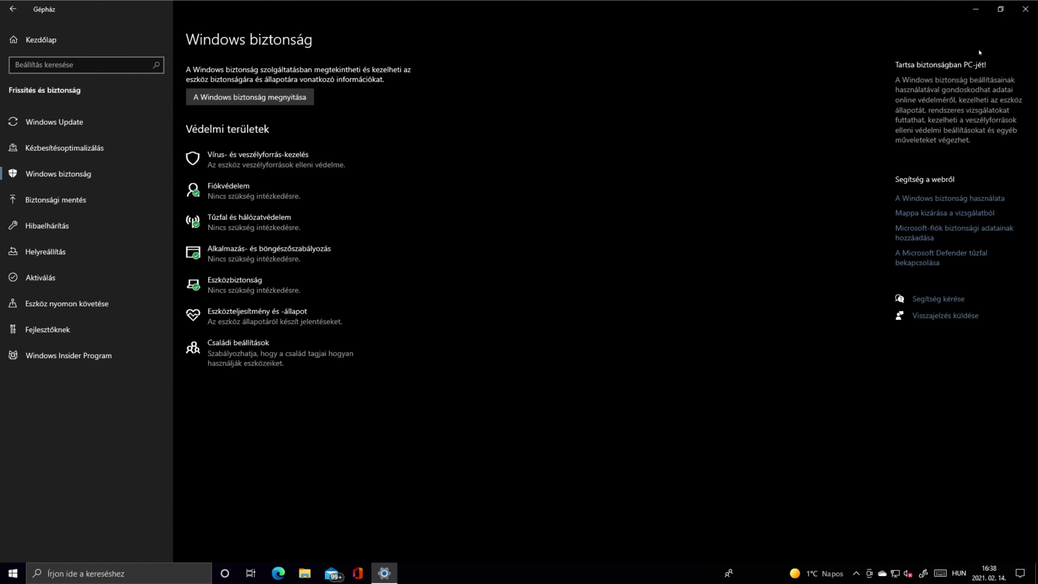
pyautogui.click(1024, 9)
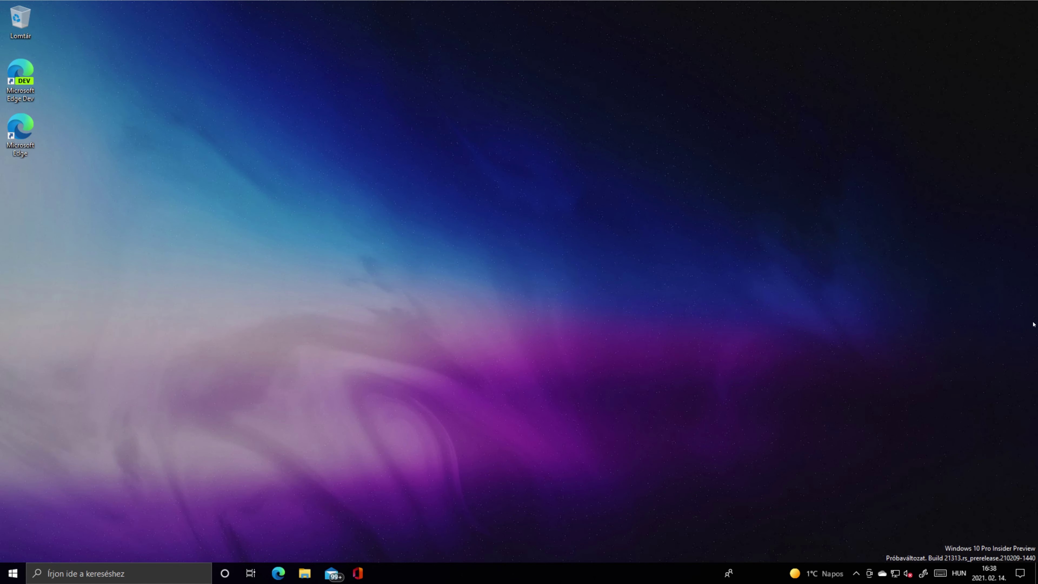
# - Set Focus assist (Fókuszsegéd) to priority only (Csak prioritásosak) in the action center and leave the notifications
pyautogui.click(1019, 574)
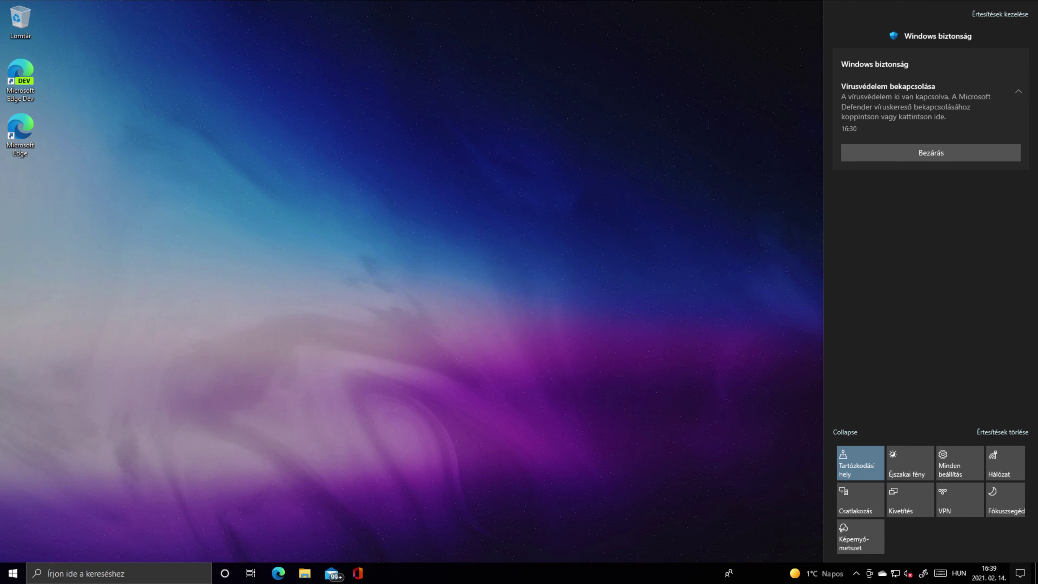
pyautogui.click(1016, 505)
pyautogui.moveTo(924, 105)
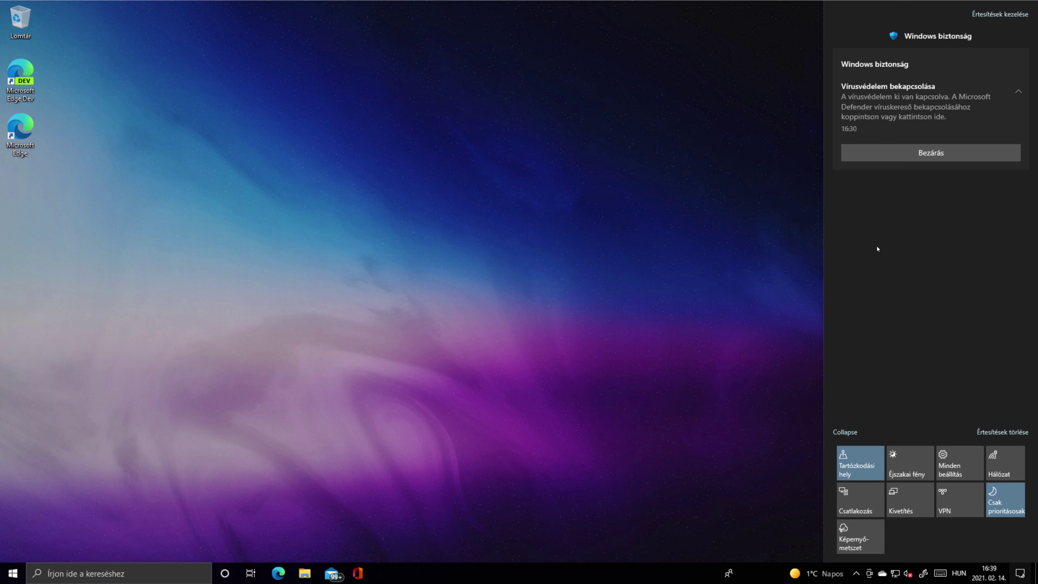
pyautogui.click(724, 254)
pyautogui.click(1020, 573)
pyautogui.click(657, 364)
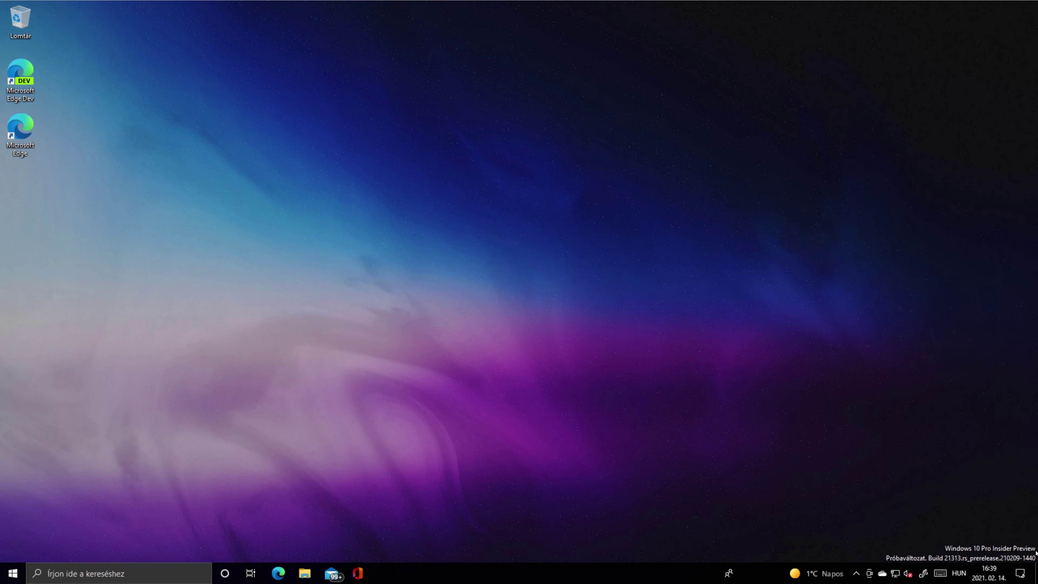
# - Turn off Focus assist (Fókuszsegéd) in the action center and return to the desktop
pyautogui.click(1018, 574)
pyautogui.click(1005, 499)
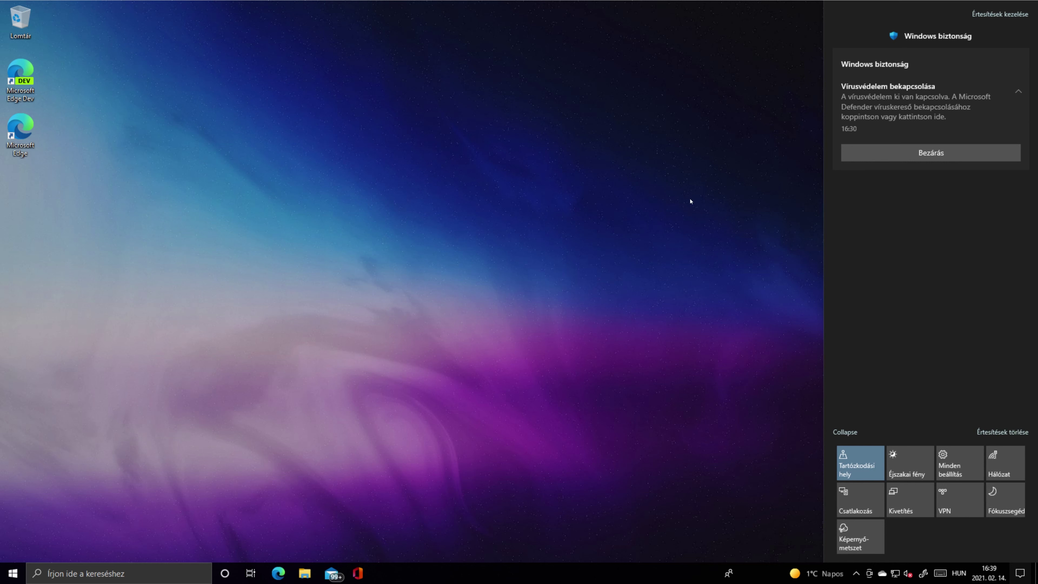
pyautogui.click(453, 358)
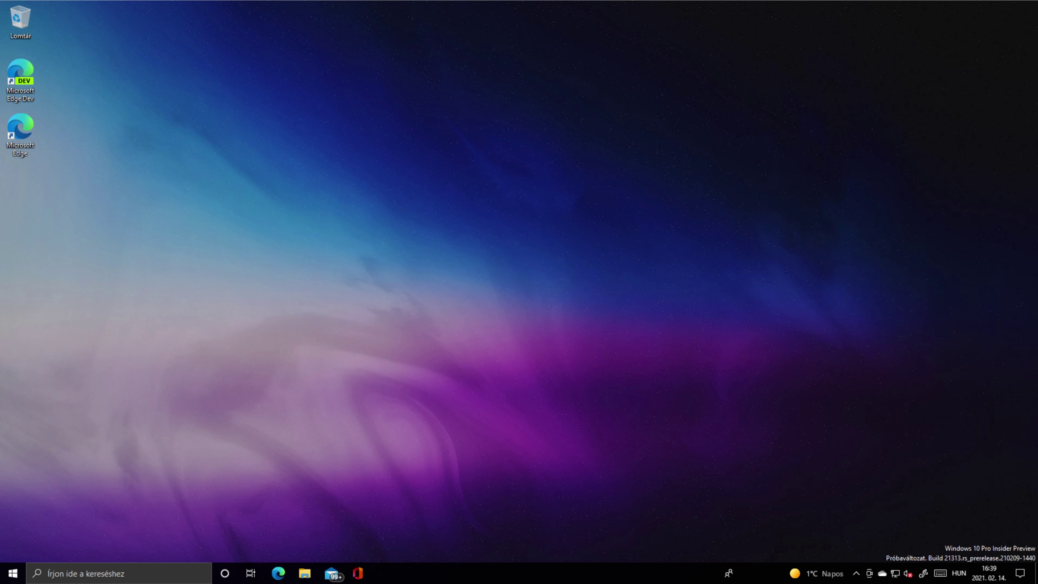
# - Open the Start menu
pyautogui.click(13, 573)
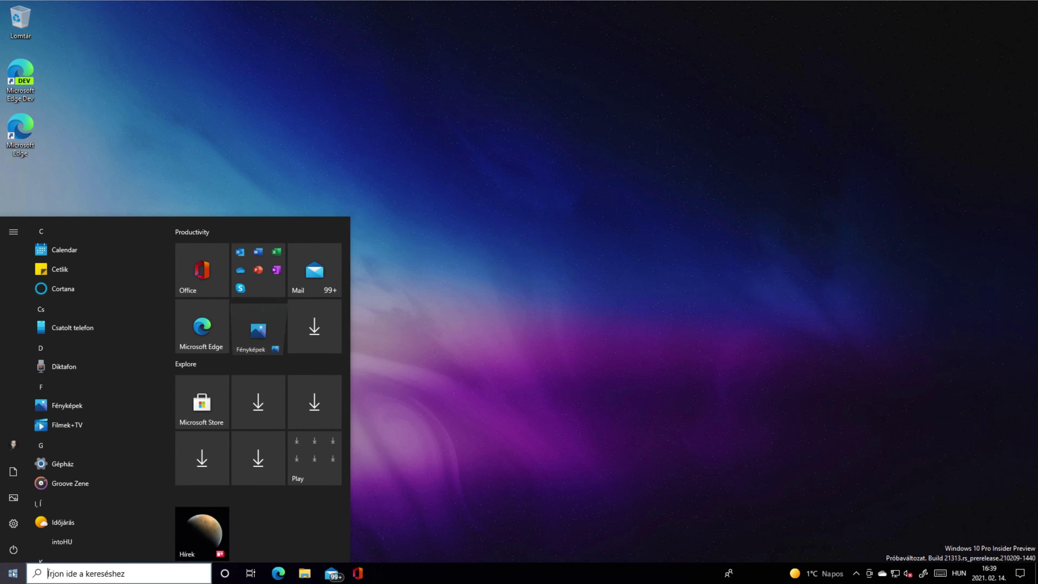